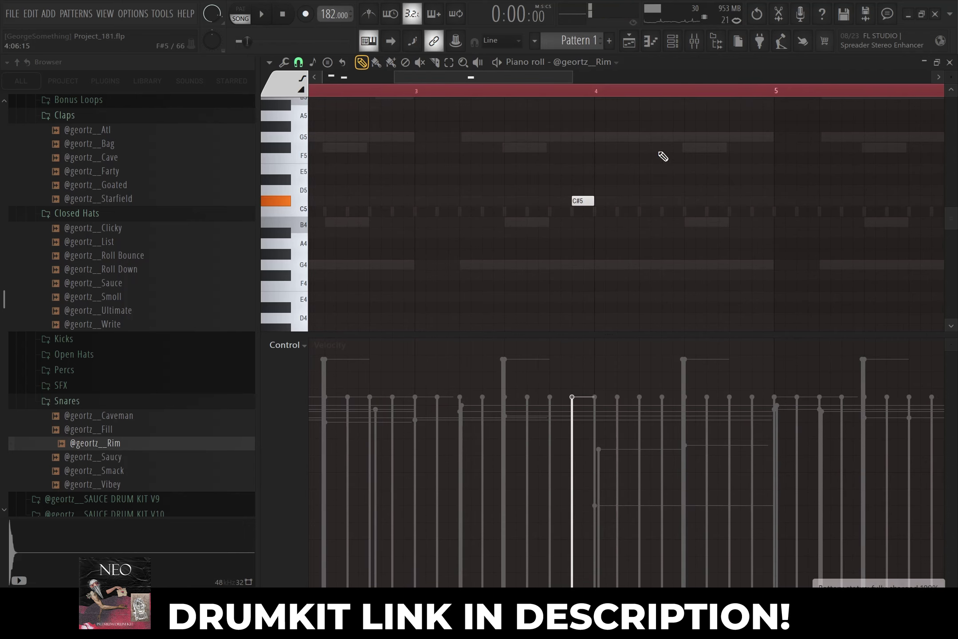
Add a second C#5 rim hit in bar 4 and D5 hits at the bar's end, making the first D5 a short double
left_click(659, 200)
left_click_drag(658, 200, 647, 200)
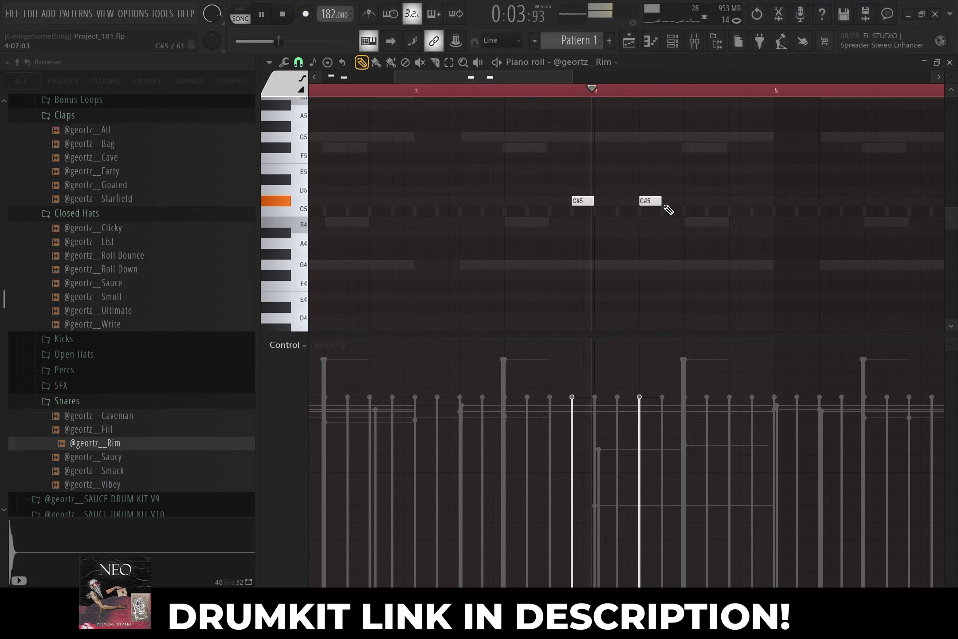
left_click(759, 190)
scroll(765, 207, "up", 3)
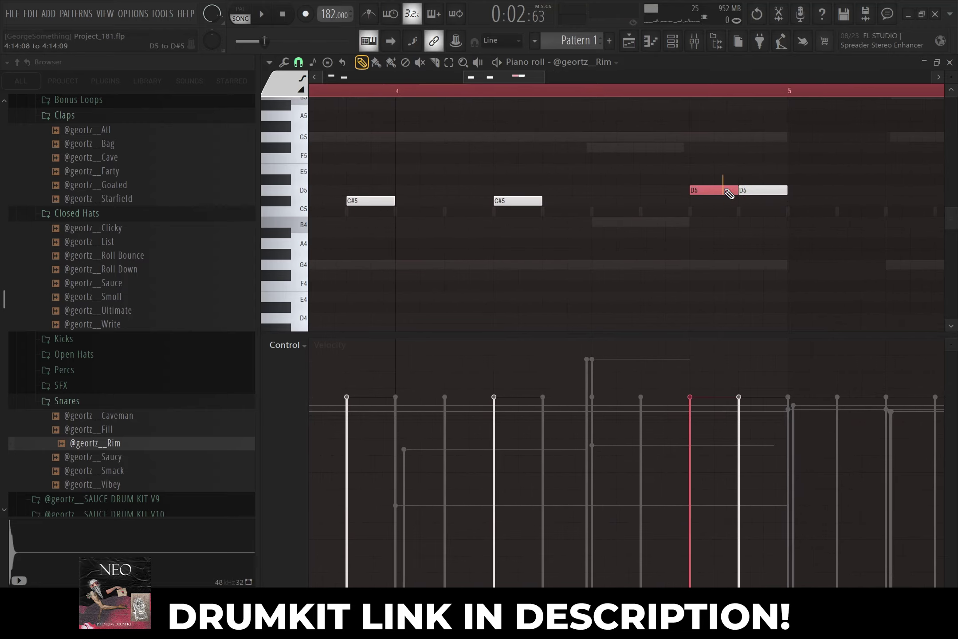
left_click_drag(716, 192, 704, 194)
key("space")
Select all the rim notes and raise their velocity slightly
key("ctrl+a")
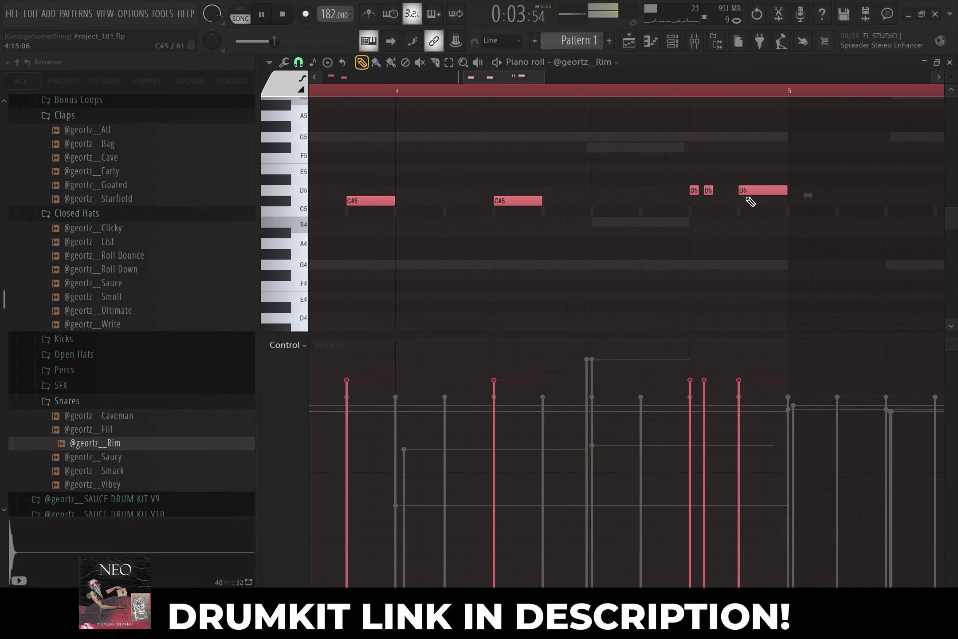
left_click(733, 249, "ctrl")
scroll(718, 251, "down", 5)
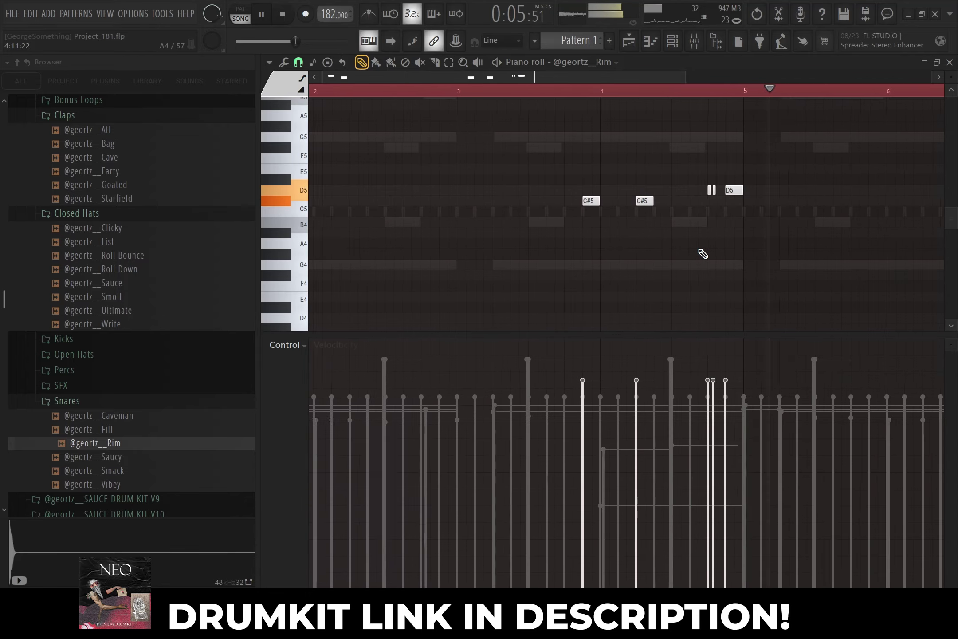
Duplicate the four-bar rim pattern into bars 5 to 8 and play it back from the start
scroll(698, 230, "down", 4)
key("space")
left_click_drag(699, 93, 540, 115)
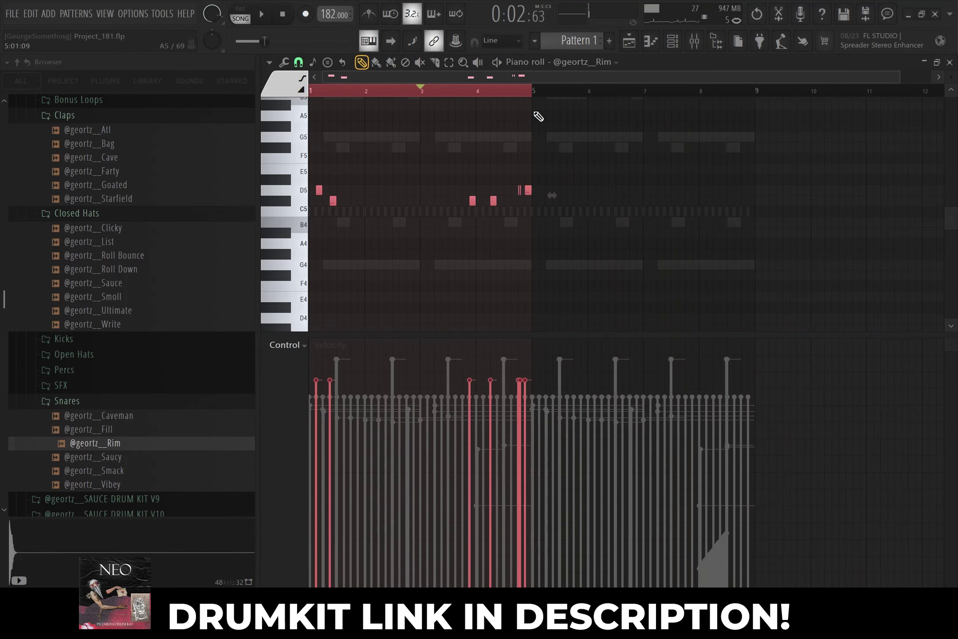
key("ctrl+b")
left_click(568, 182, "ctrl")
key("space")
key("space")
left_click(326, 92)
key("space")
scroll(442, 138, "down", 2)
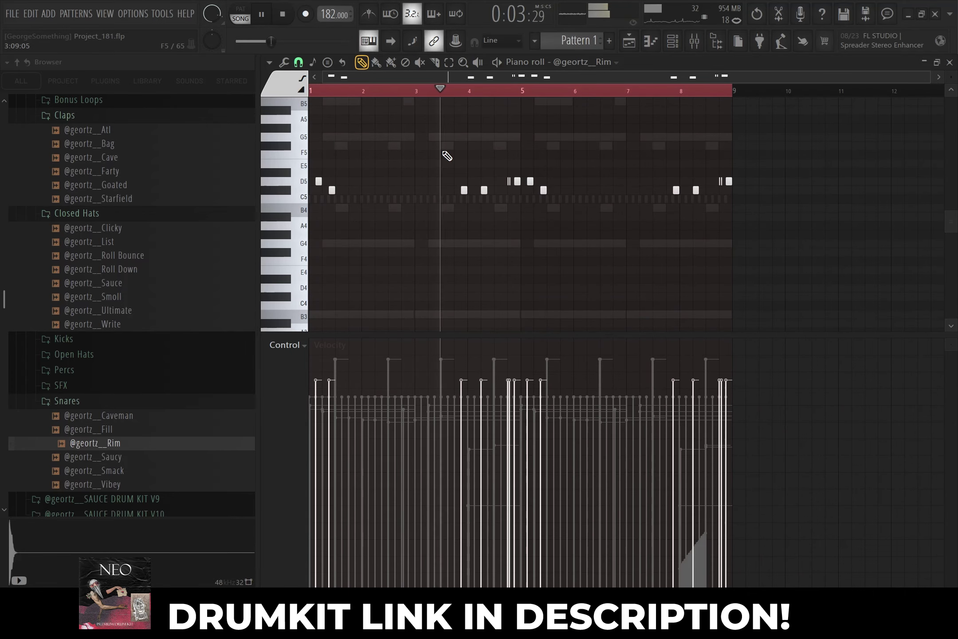
Delete the C#5 rim note in bar 5 of the repeated pattern
right_click(543, 190)
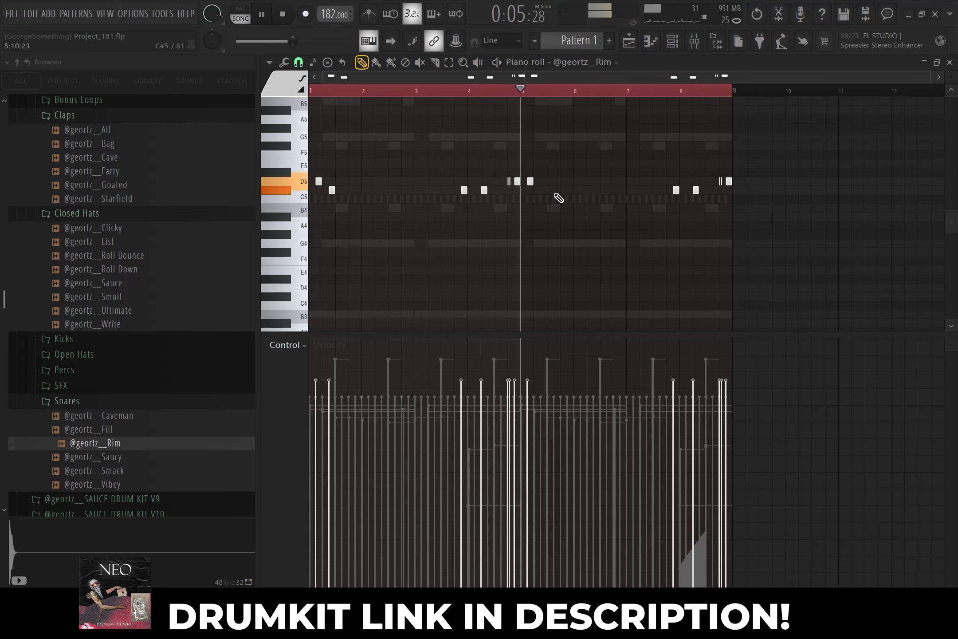
scroll(577, 199, "up", 2)
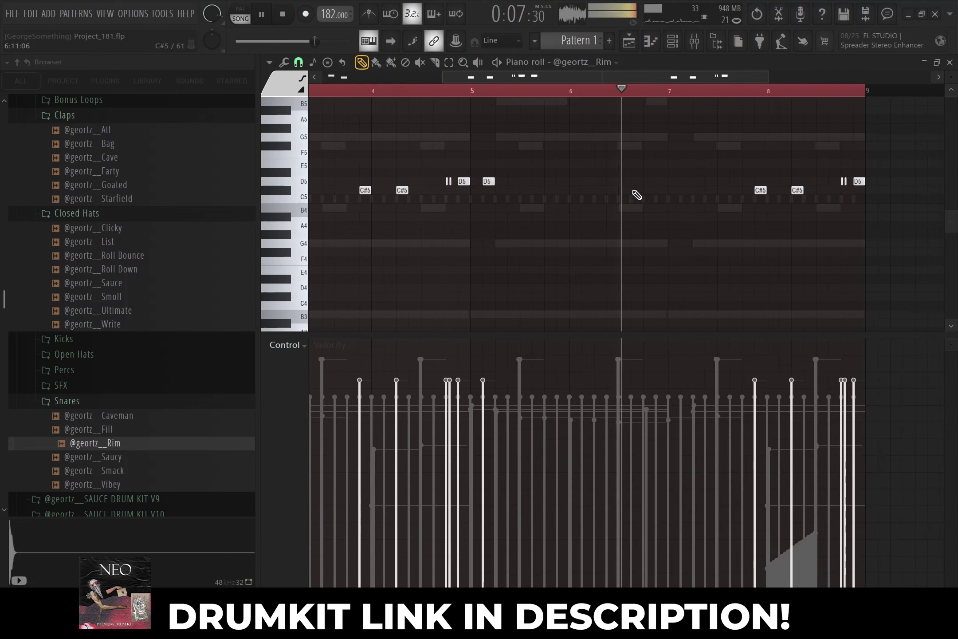
key("space")
Add three short, evenly spaced G5 rim notes at the end of bar 6
scroll(625, 157, "up", 3)
left_click(570, 92)
key("space")
scroll(623, 151, "up", 3)
key("space")
left_click(660, 211)
scroll(685, 222, "up", 3)
left_click(641, 212)
left_click(667, 211)
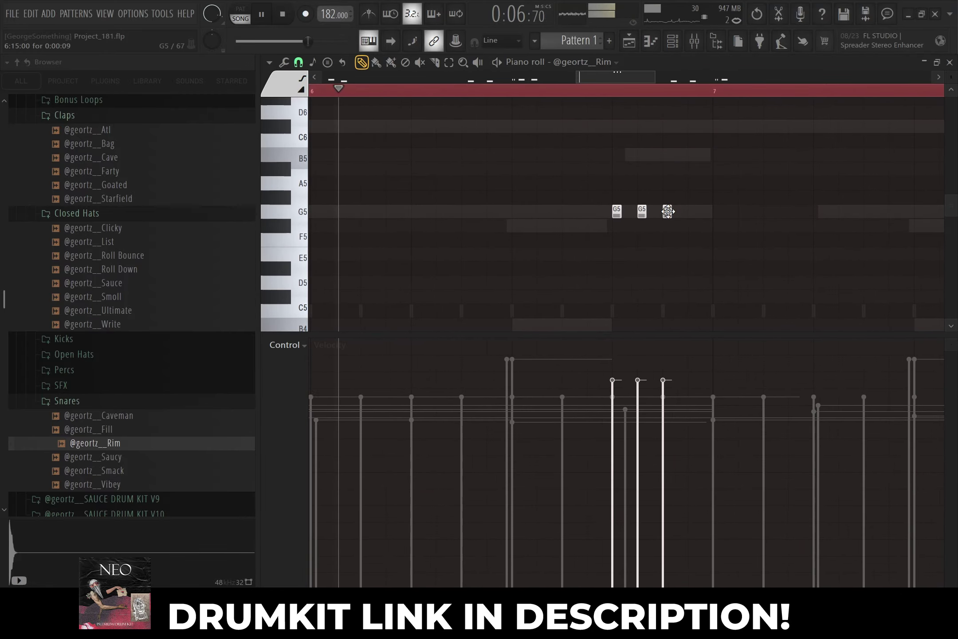
Select the three short G5 rim notes and raise their velocity slightly
scroll(668, 212, "up", 1)
scroll(668, 213, "down", 1)
scroll(688, 218, "down", 4)
left_click_drag(701, 181, 618, 226)
scroll(646, 221, "up", 1)
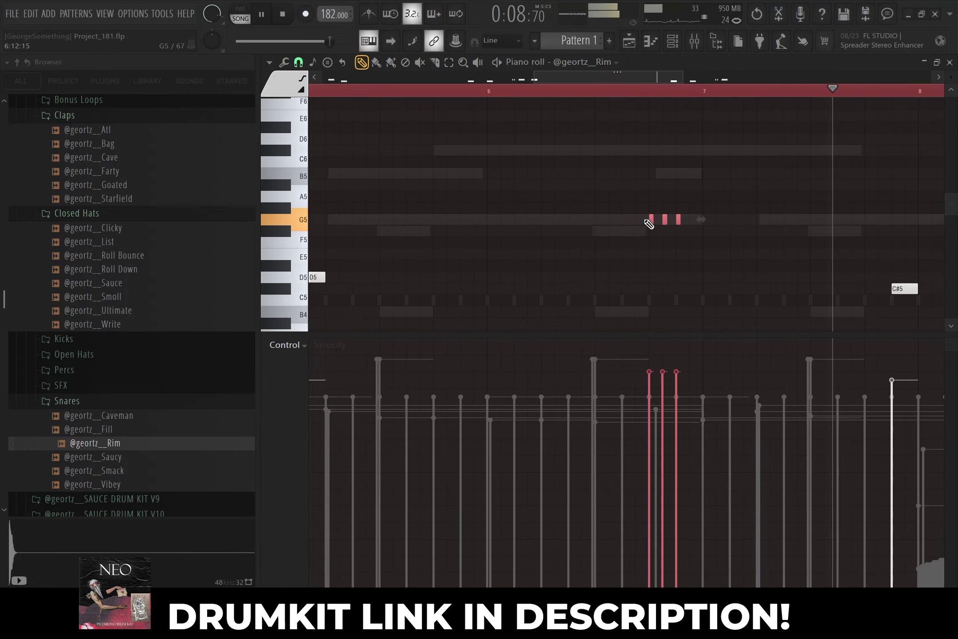
key("space")
left_click(582, 255, "ctrl")
scroll(582, 248, "down", 4)
scroll(583, 222, "down", 2)
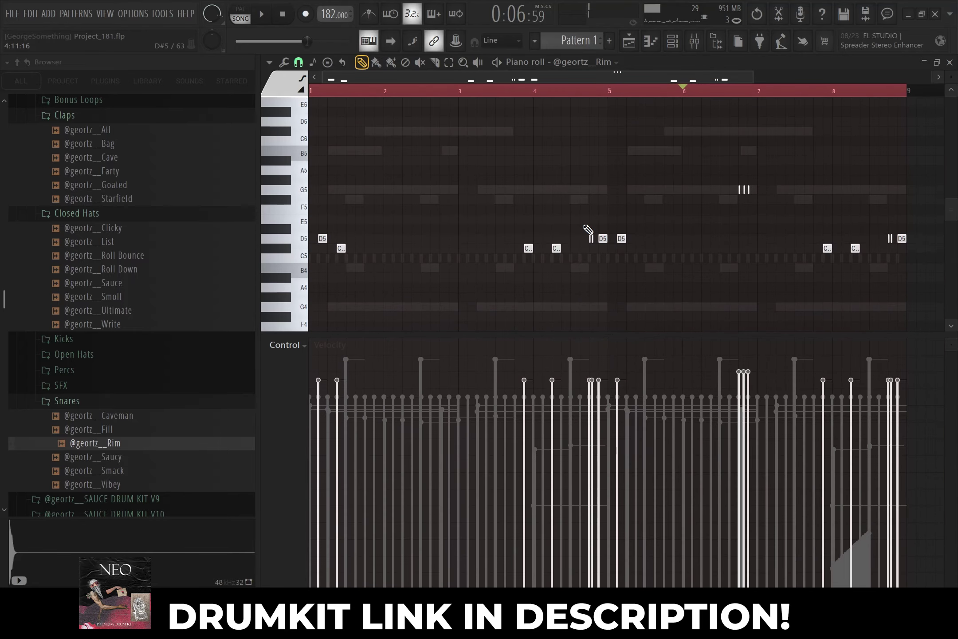
scroll(587, 229, "down", 2)
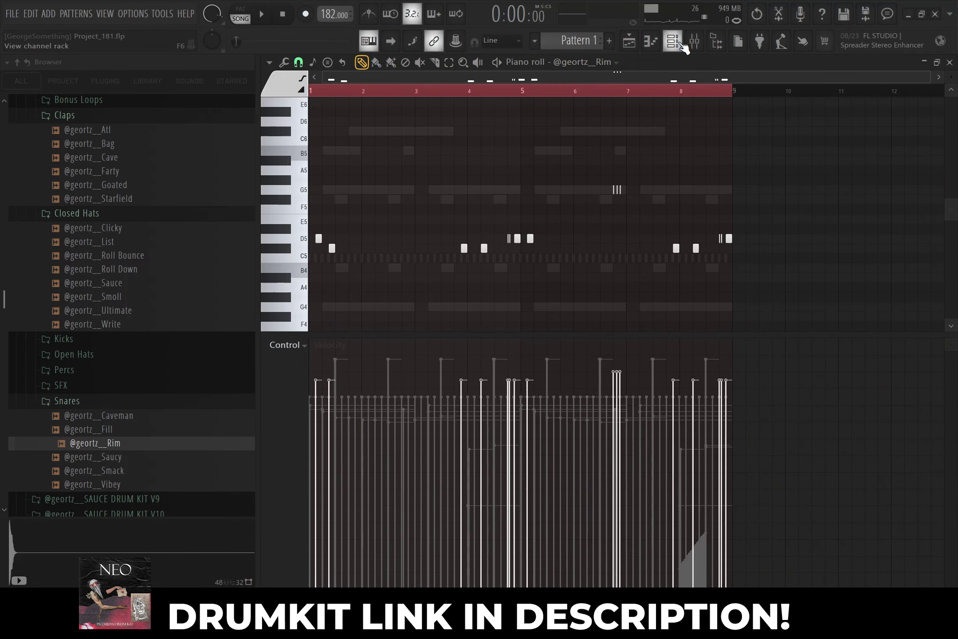
left_click(678, 44)
right_click(585, 235)
left_click(597, 235)
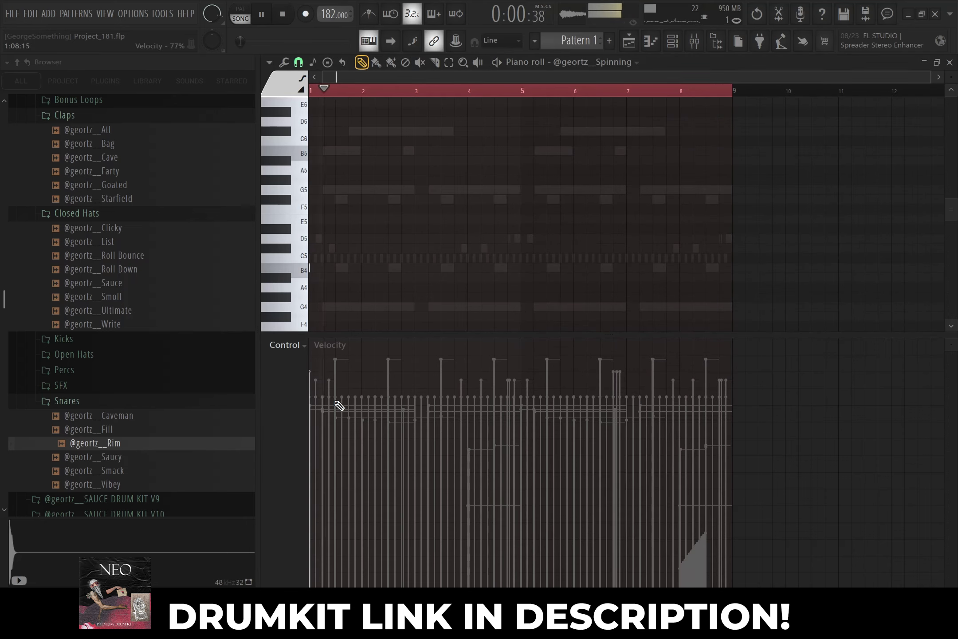
left_click_drag(329, 269, 342, 291)
scroll(342, 291, "up", 4)
left_click_drag(440, 260, 436, 261)
scroll(433, 279, "up", 3)
scroll(433, 279, "up", 2)
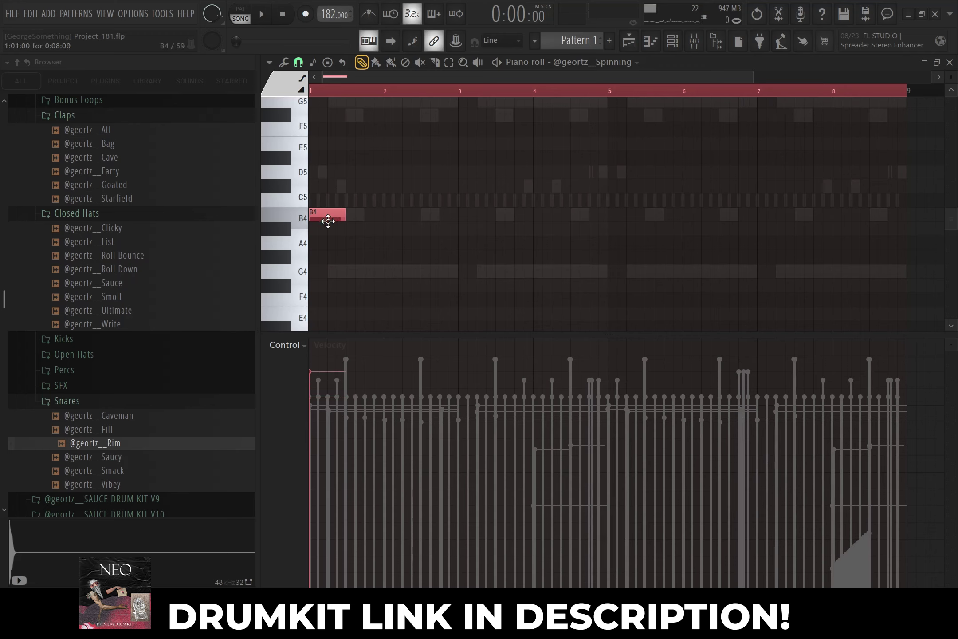
key("space")
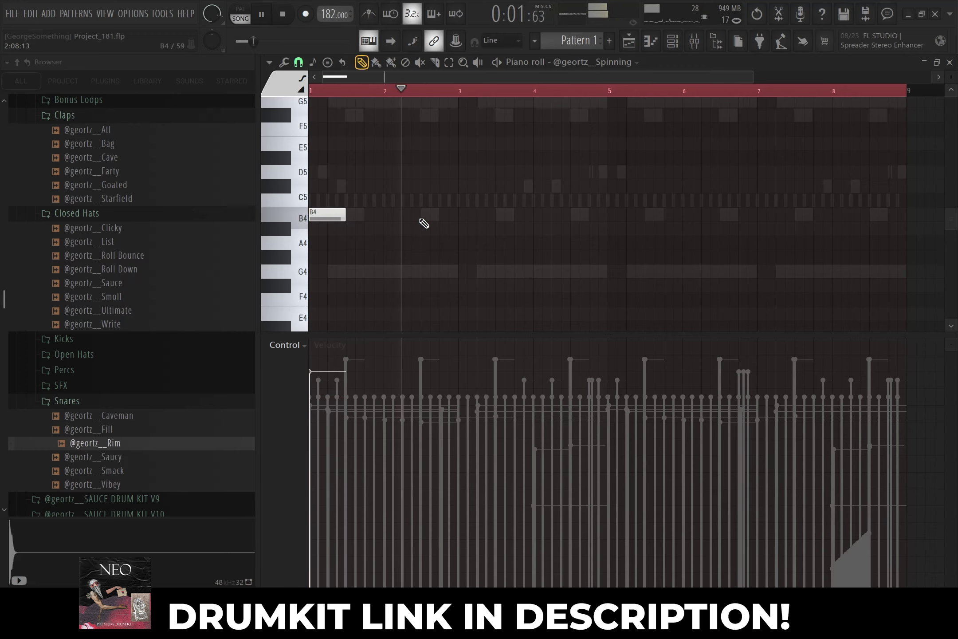
Add B4 notes at the start of bar 3, late in bar 3 and early in bar 4, lengthening the first to meet the second
left_click(470, 217)
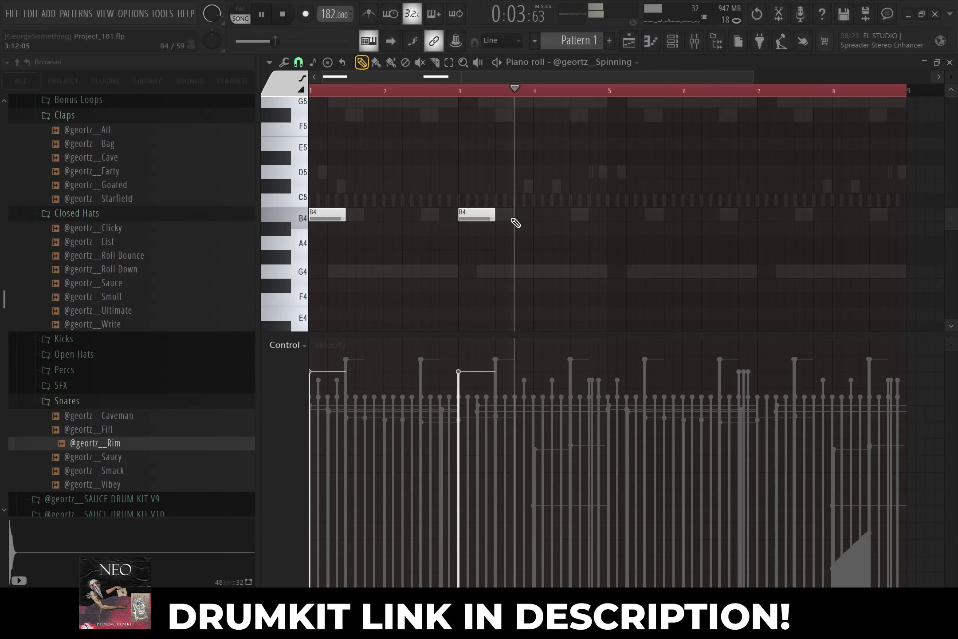
left_click(526, 217)
left_click_drag(495, 220, 550, 217)
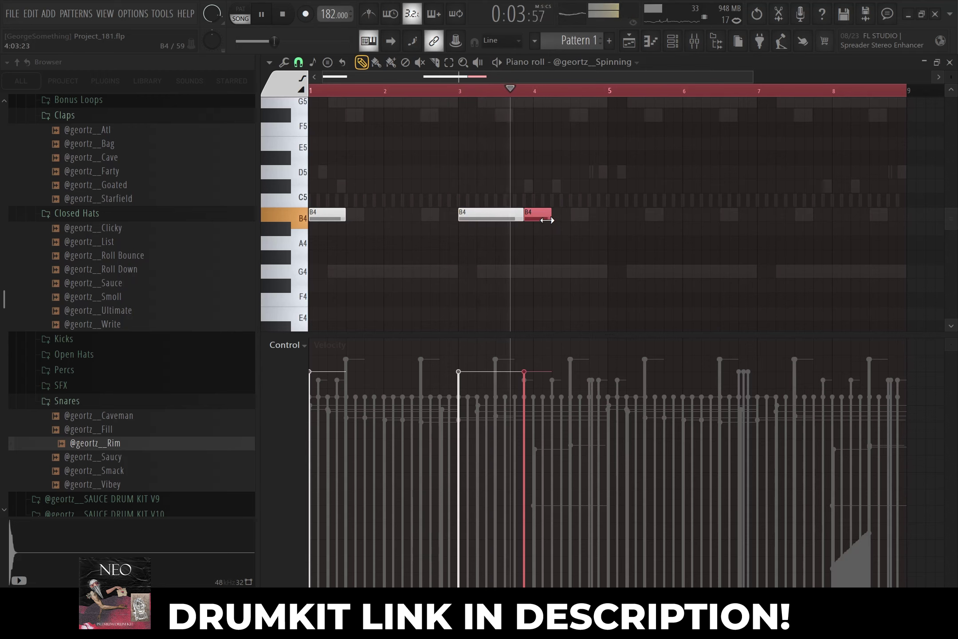
left_click(559, 215)
Select all the B4 notes and raise their velocity to maximum
left_click_drag(662, 167, 336, 220)
key("space")
key("space")
scroll(324, 216, "down", 3)
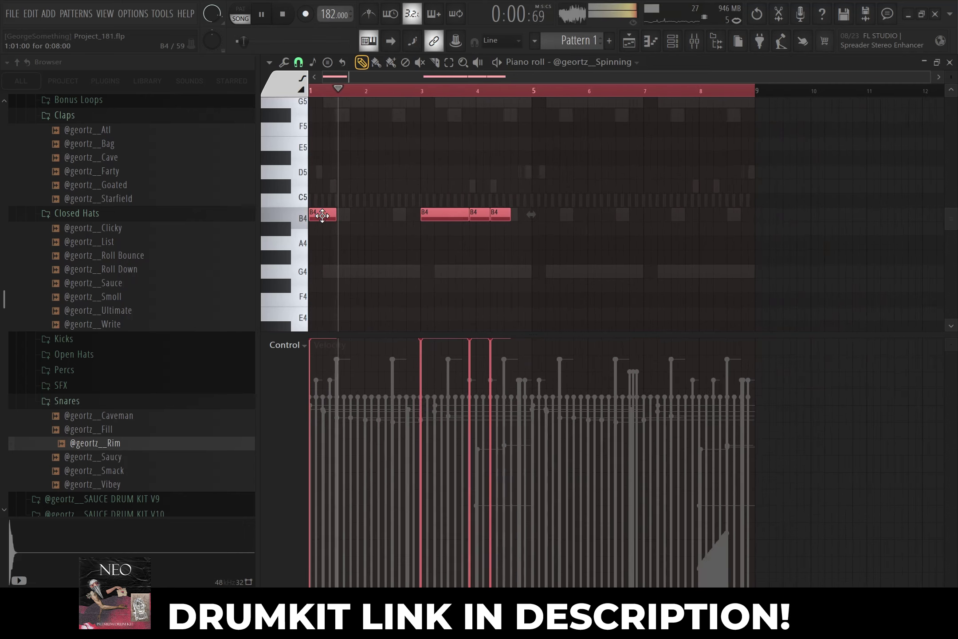
Duplicate the four-bar B4 pattern into bars 5 to 8
left_click(349, 174, "ctrl")
scroll(349, 173, "down", 2)
left_click_drag(560, 161, 533, 210)
key("space")
left_click(538, 223)
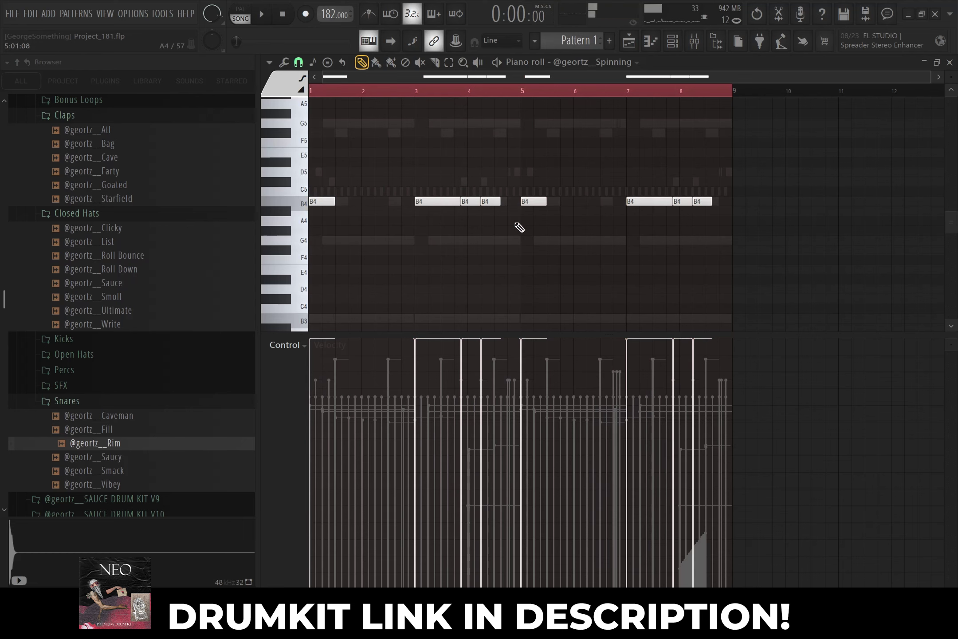
scroll(39, 292, "up", 15)
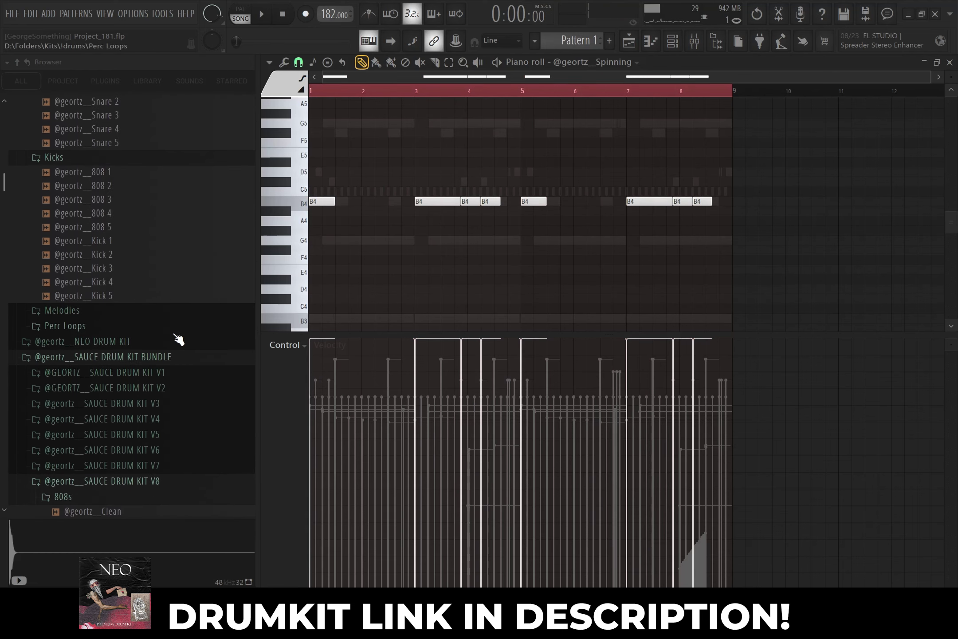
left_click(95, 344)
left_click(88, 357)
left_click(106, 427)
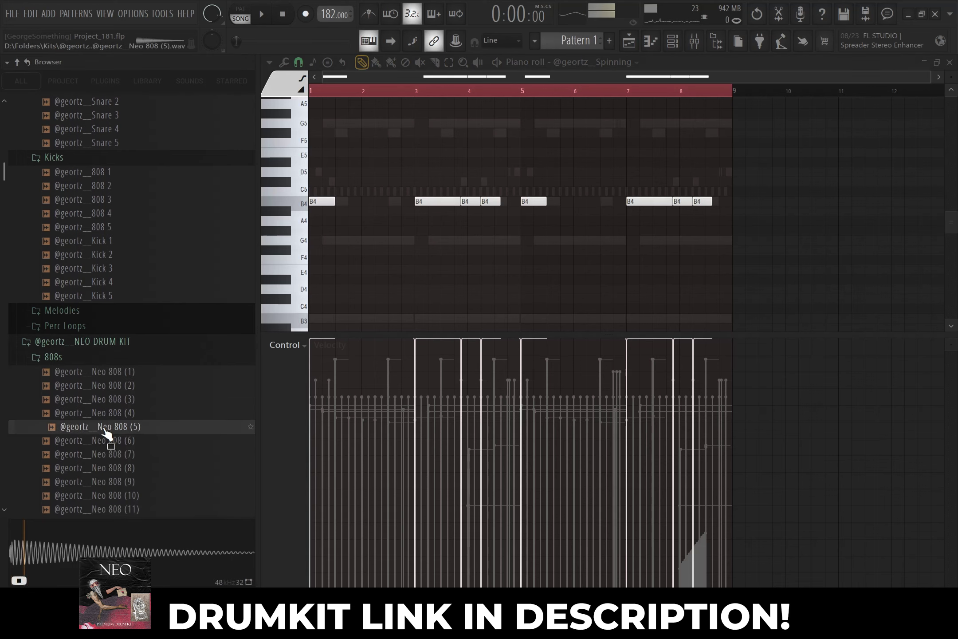
left_click(120, 439)
left_click_drag(623, 98, 581, 314)
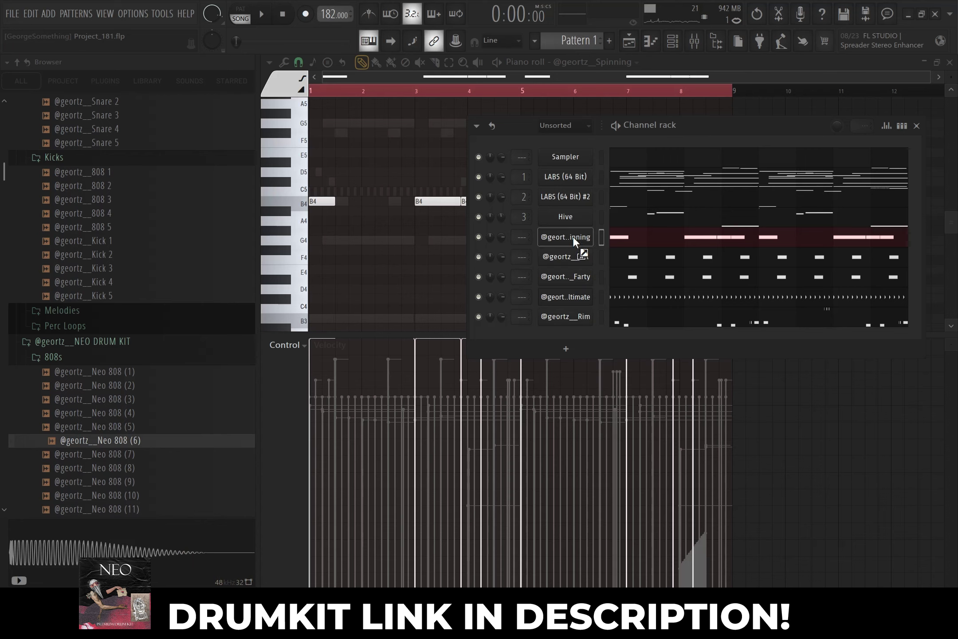
left_click_drag(573, 236, 572, 237)
key("space")
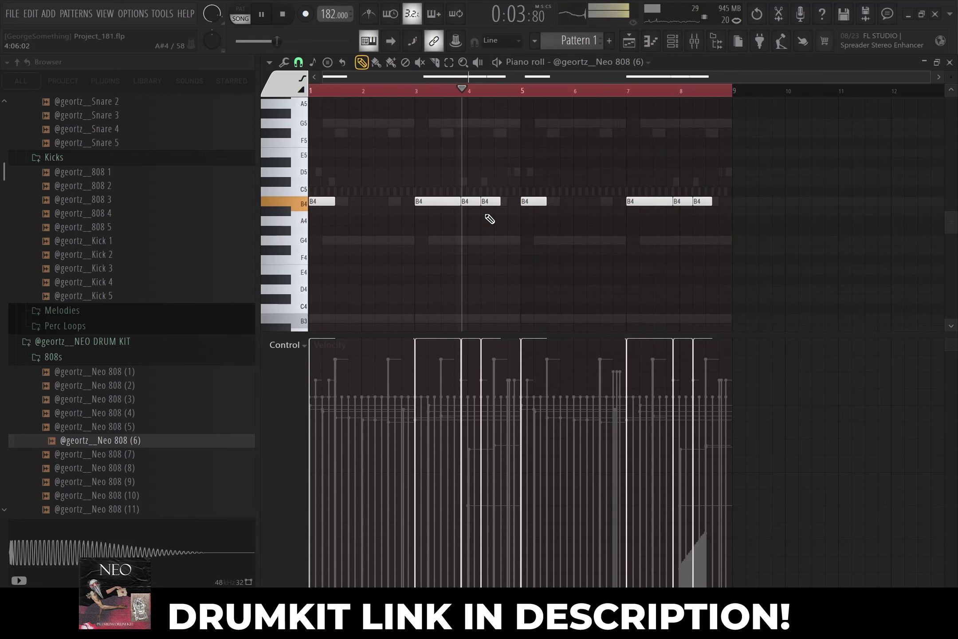
Lengthen the last B4 note in bar 4 and add a short B4 note filling the gap up to bar 5
left_click_drag(500, 202, 513, 208)
scroll(513, 208, "up", 4)
left_click(529, 206)
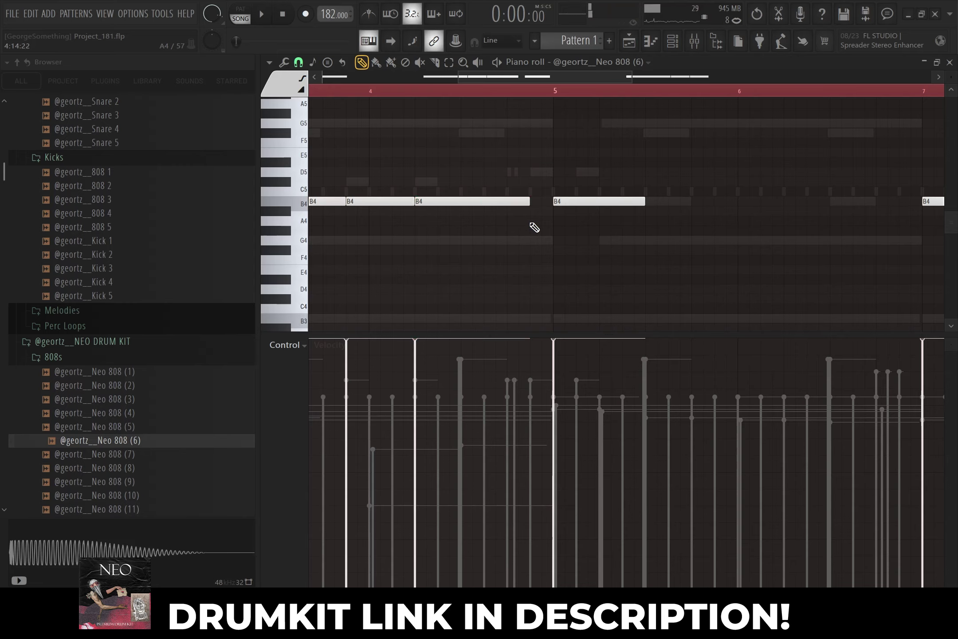
scroll(534, 222, "up", 4)
left_click(534, 198)
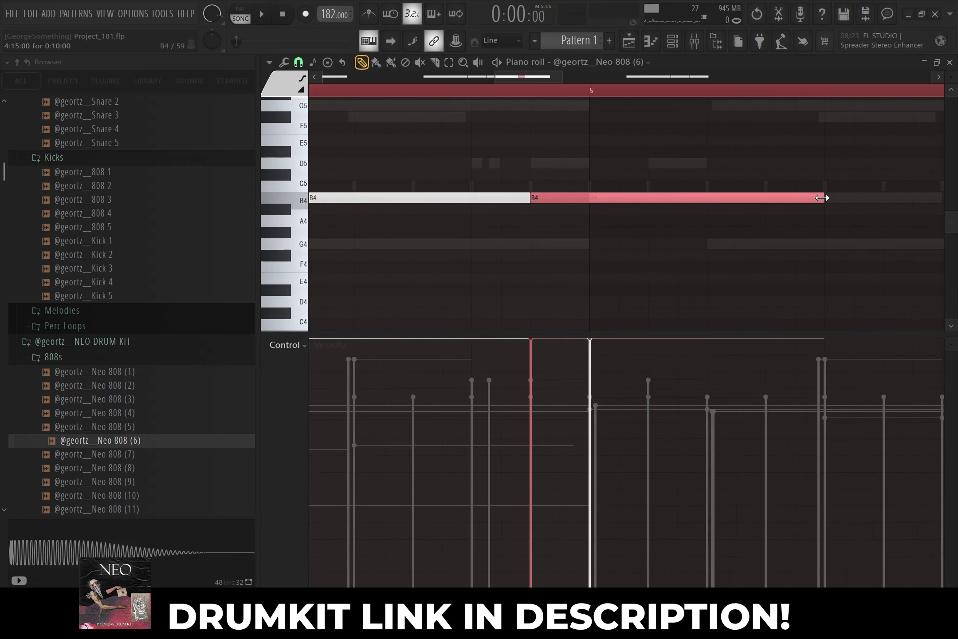
left_click_drag(822, 198, 615, 223)
Chop the short B4 note before bar 5 into rapid notes and ramp their velocities from low up to full
key("alt+u")
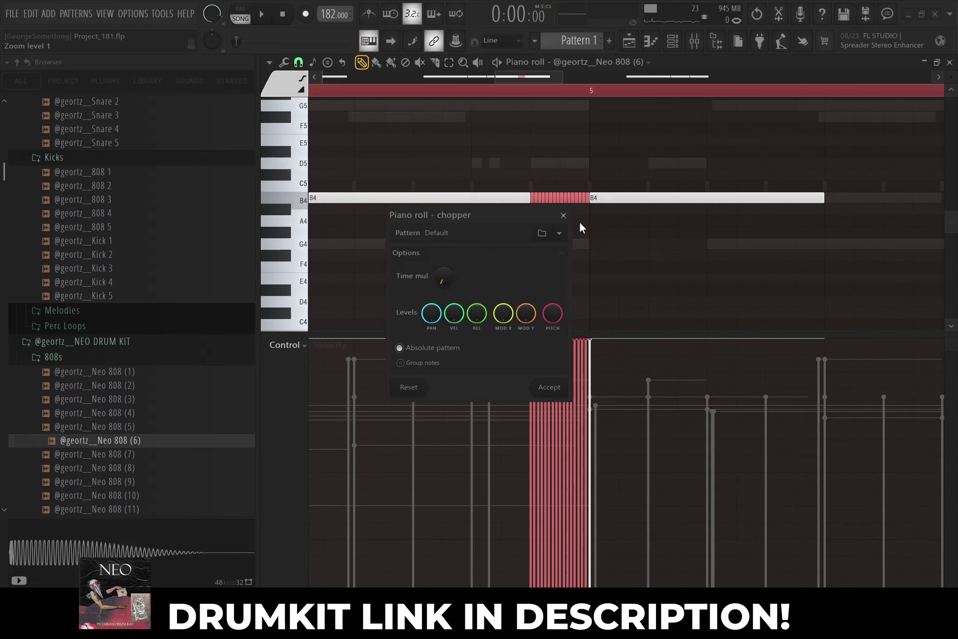
key("Return")
left_click_drag(530, 588, 582, 201)
key("space")
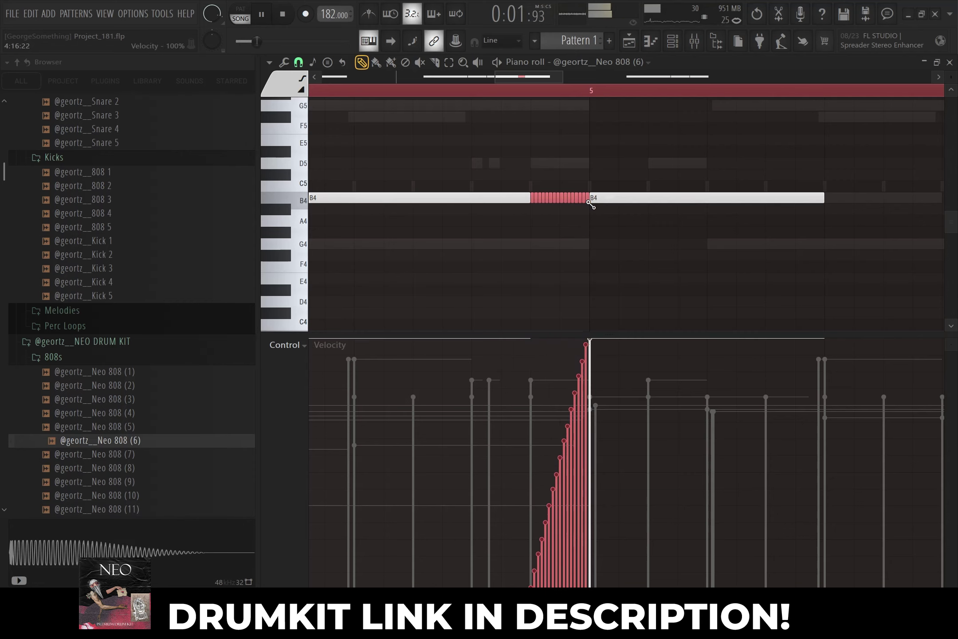
scroll(599, 227, "down", 5)
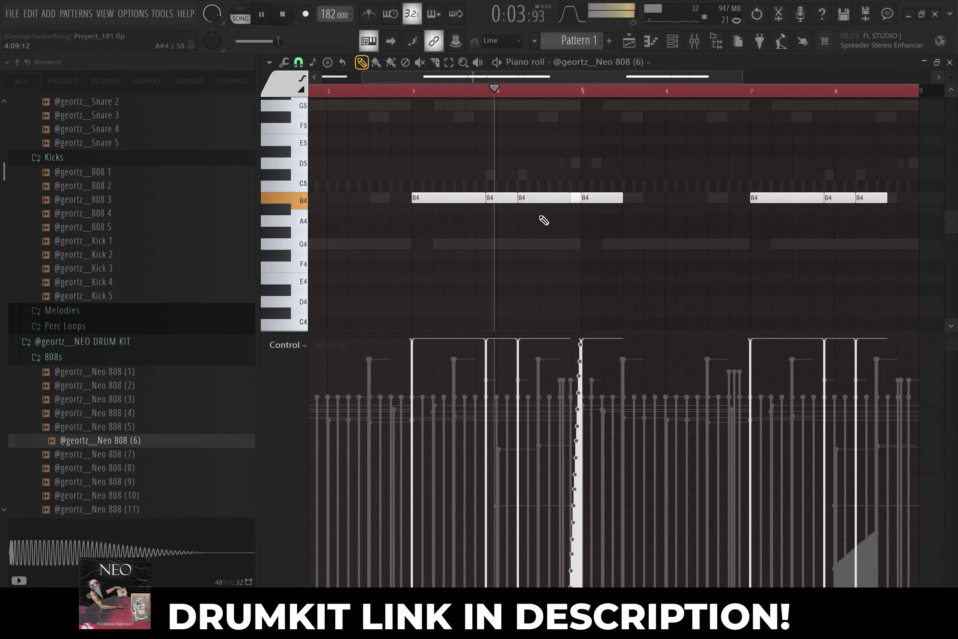
scroll(436, 259, "down", 2)
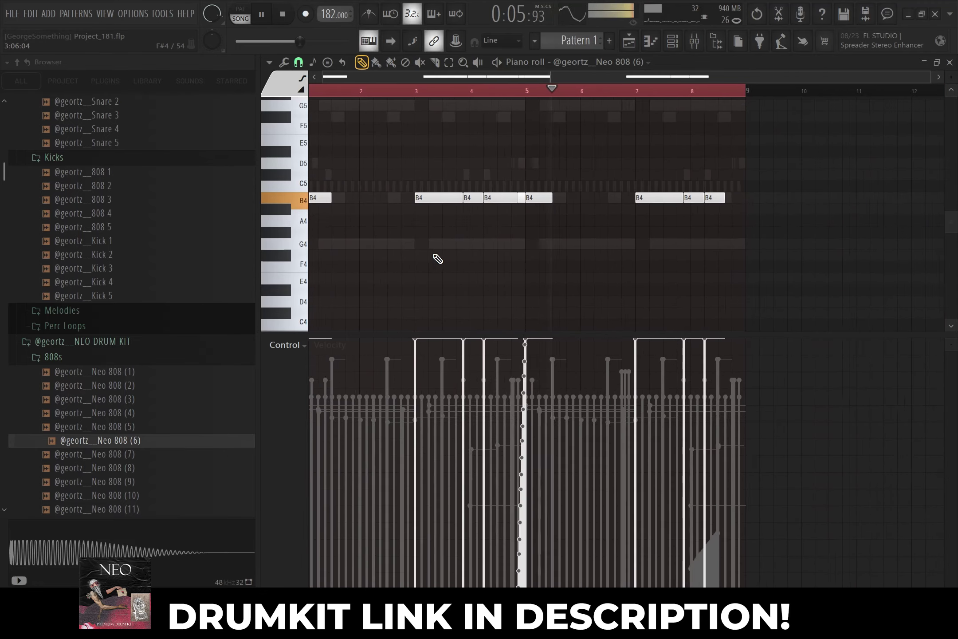
Play the pattern from bar 3 and delete the B4 note just before bar 4
left_click(689, 200)
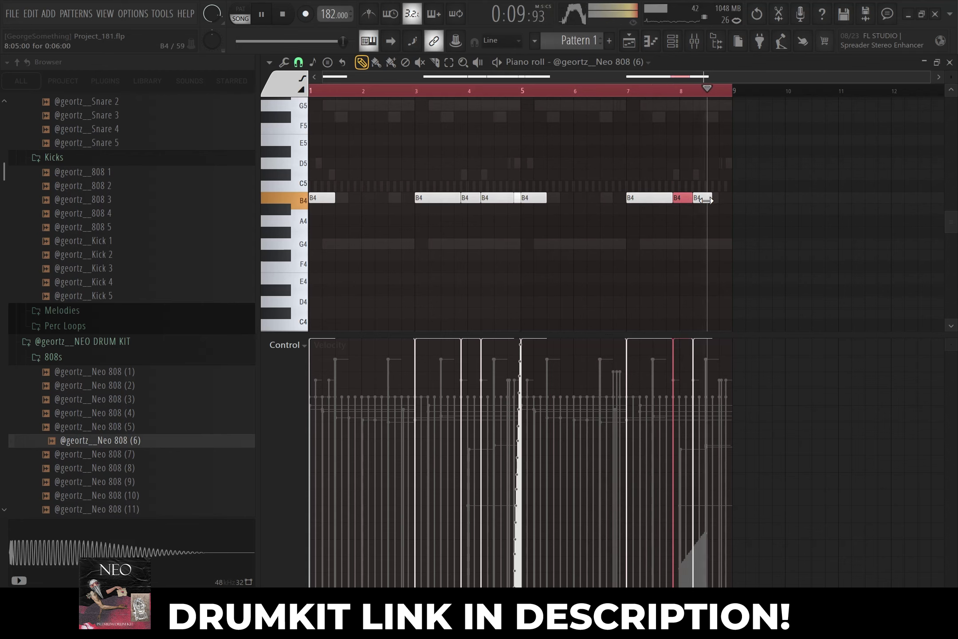
left_click(417, 91)
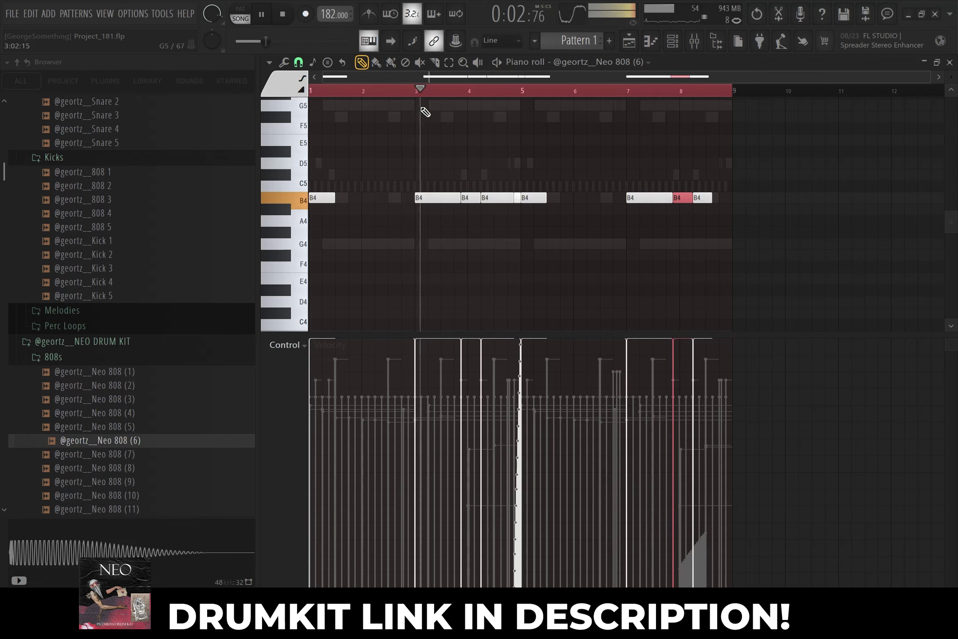
right_click(471, 198)
Lengthen the B4 note starting at bar 3 until it meets the B4 note in bar 4
left_click_drag(460, 200, 468, 203)
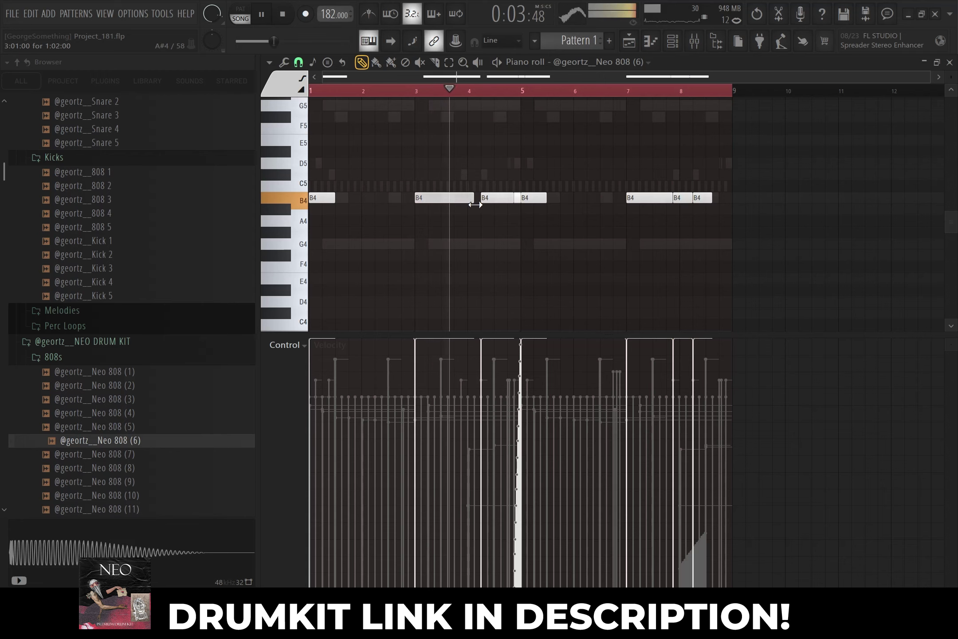
scroll(474, 203, "up", 3)
left_click(475, 202)
key("space")
key("space")
left_click_drag(474, 201, 488, 207)
key("space")
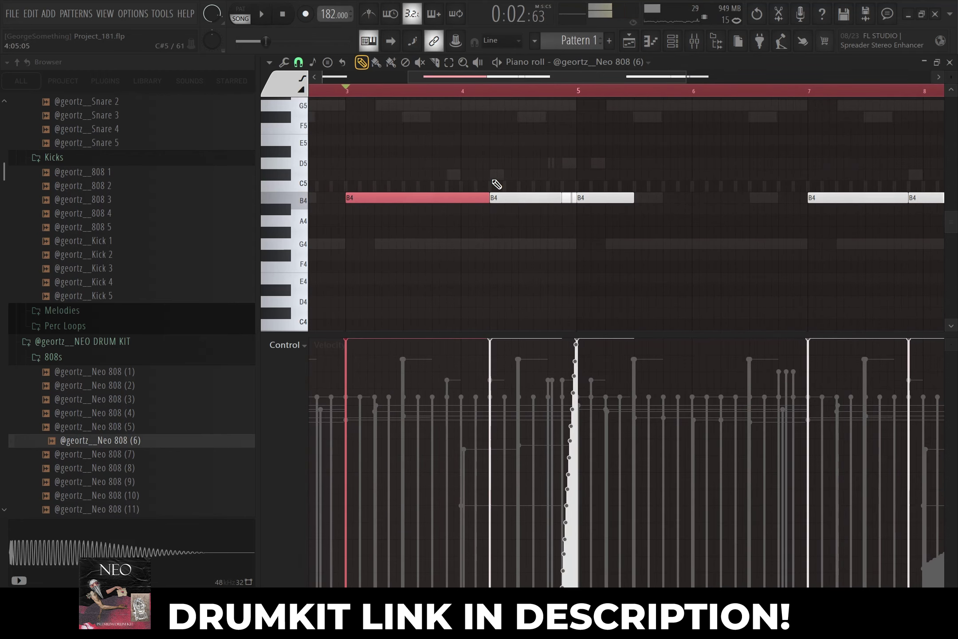
Delete the long B4 notes in bars 3 and 4, keeping the chopped roll before bar 5
right_click(501, 197)
scroll(470, 208, "down", 3)
right_click(454, 201)
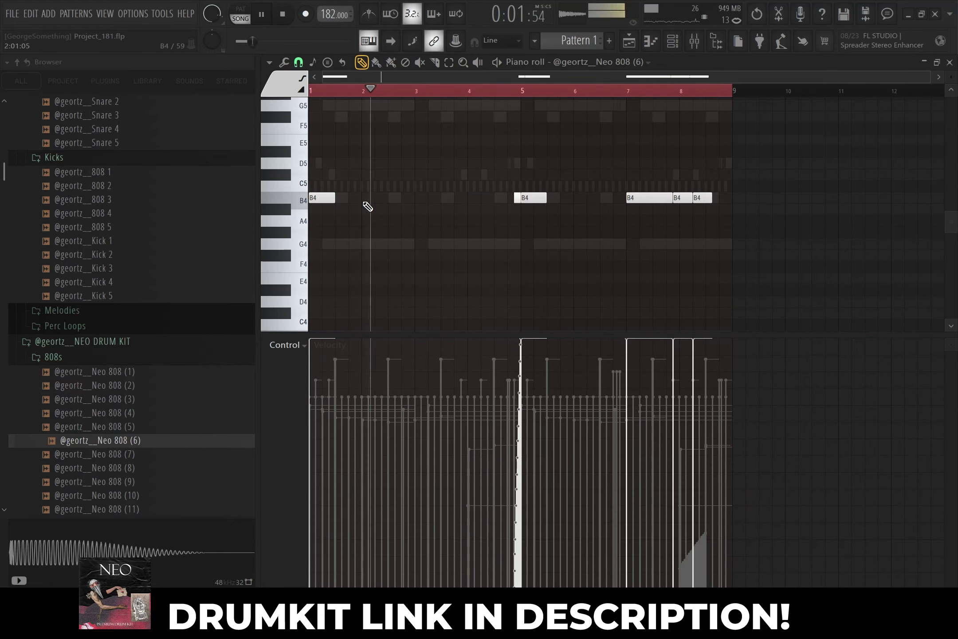
key("space")
Preview the Neo 808 (7) sample and play the pattern with the current Neo 808 (6) notes
left_click(106, 455)
left_click_drag(695, 147, 559, 255)
key("space")
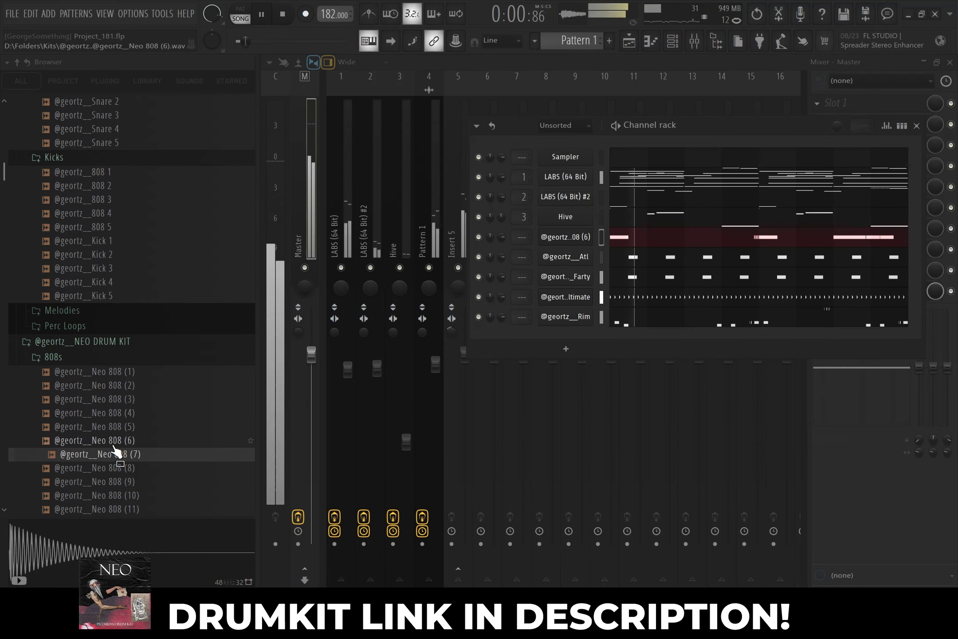
key("F7")
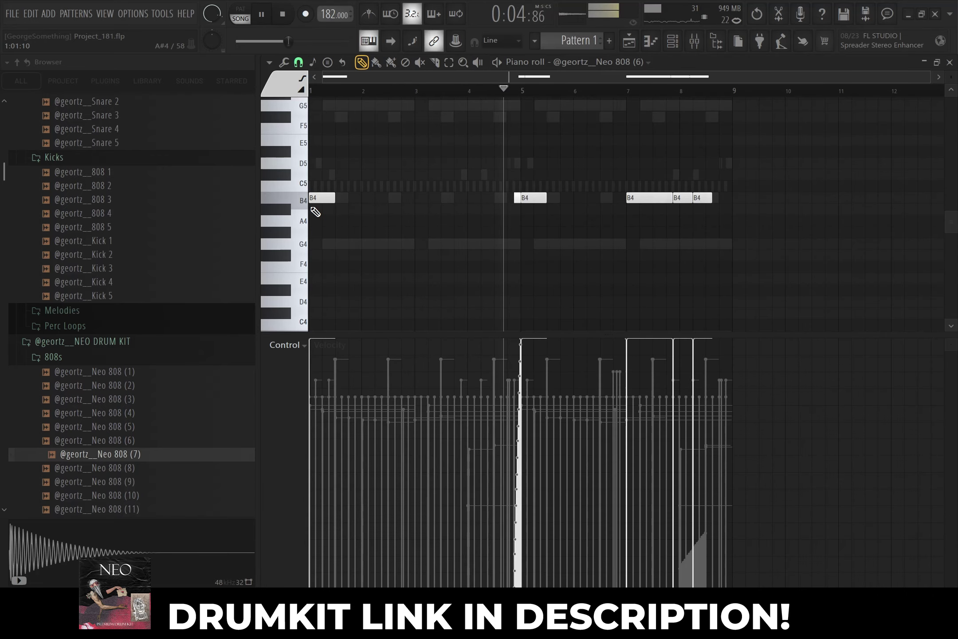
key("space")
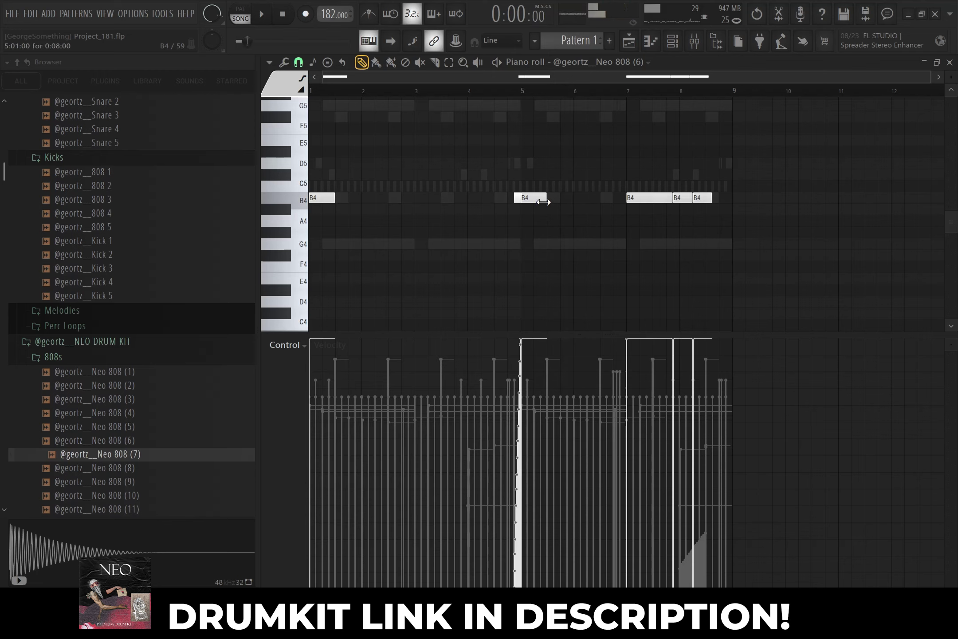
Delete all remaining B4 notes from the Neo 808 (6) channel
right_click(541, 199)
right_click(648, 198)
right_click(682, 198)
right_click(702, 197)
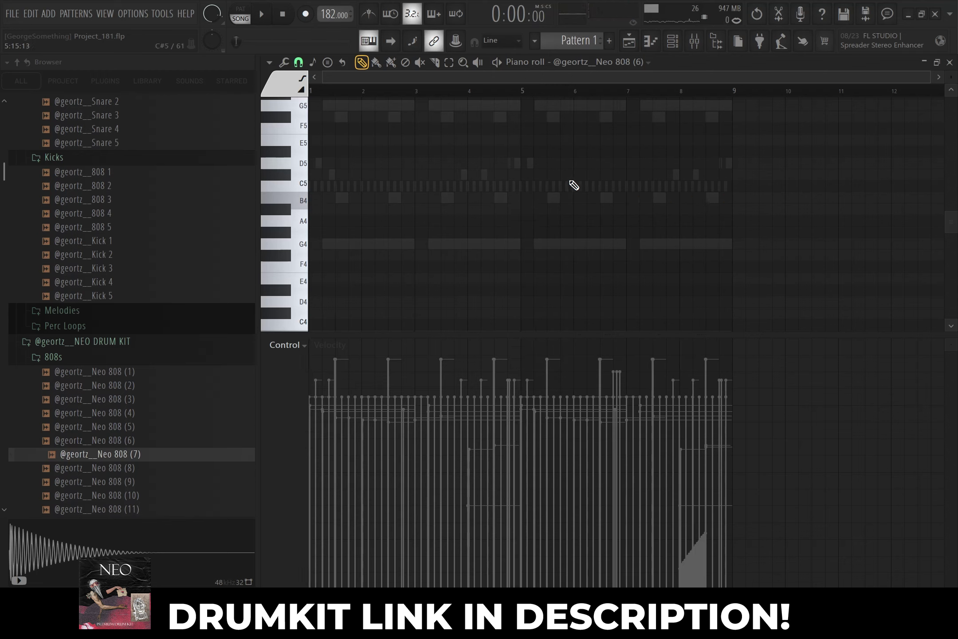
Preview the Kick 1 to Kick 5 samples in the Kicks folder to choose a kick
left_click(125, 272)
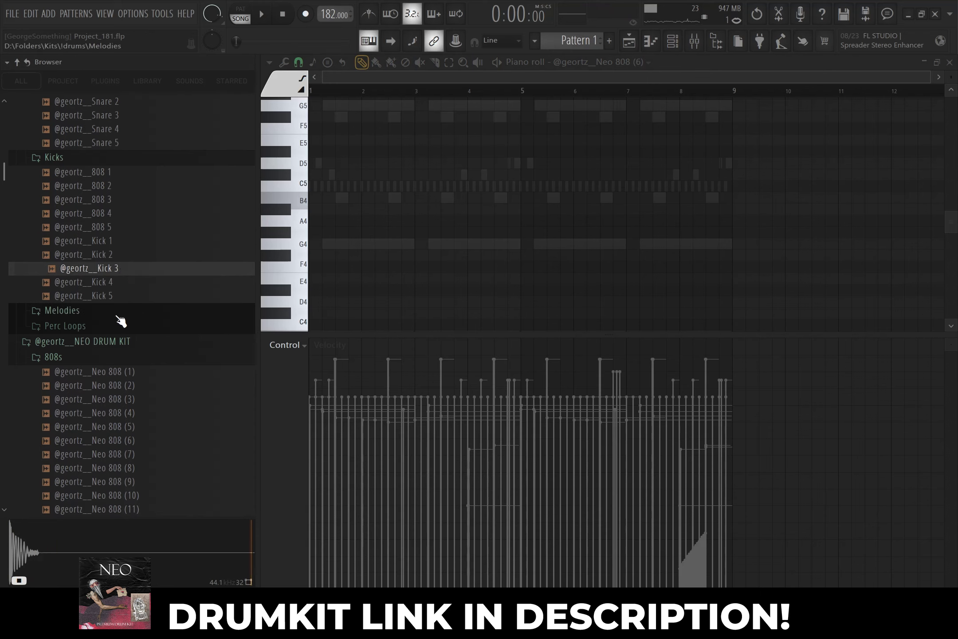
scroll(121, 322, "up", 4)
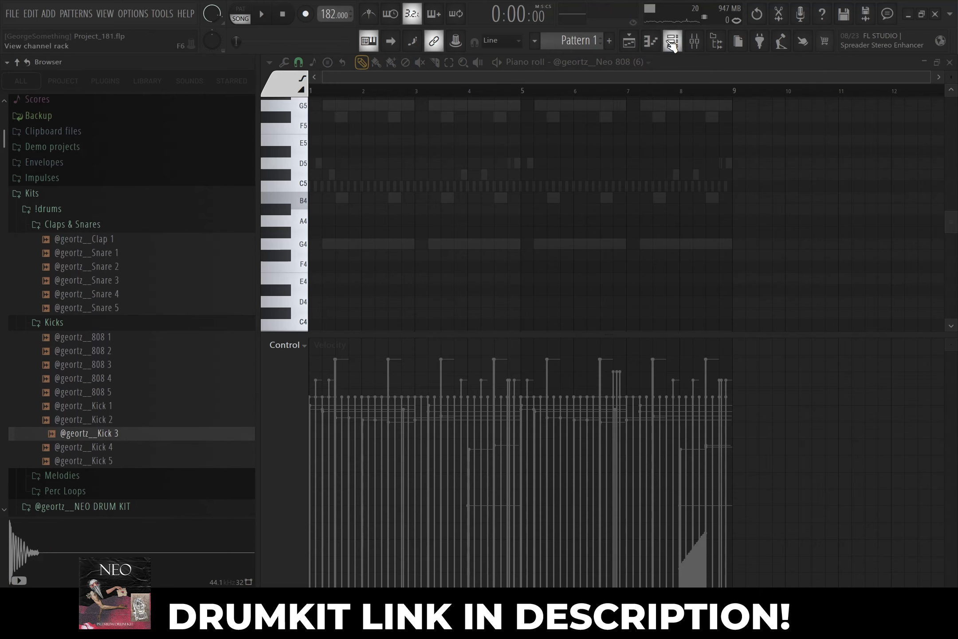
left_click(672, 43)
right_click(566, 237)
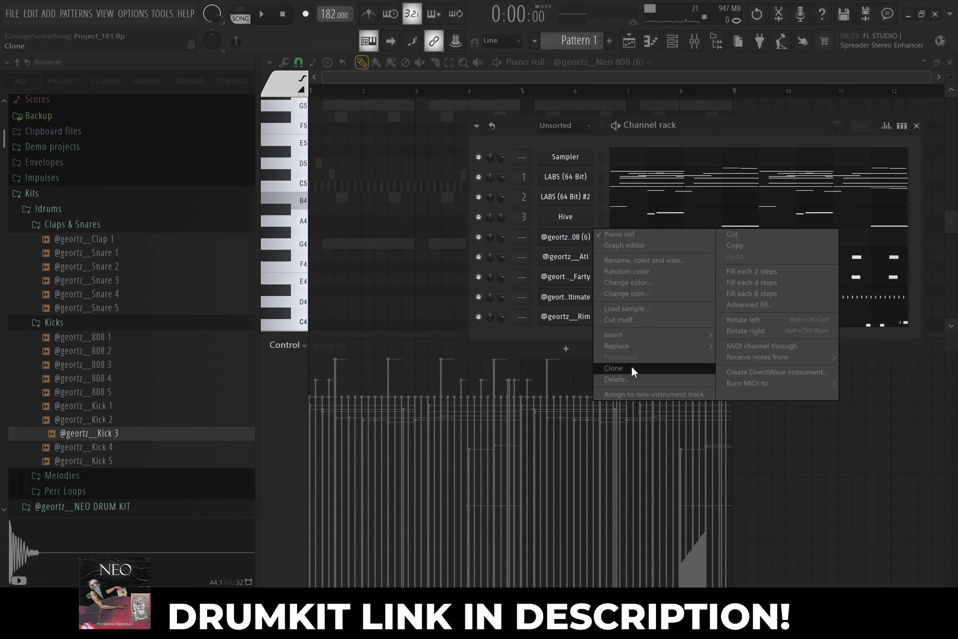
left_click(490, 329)
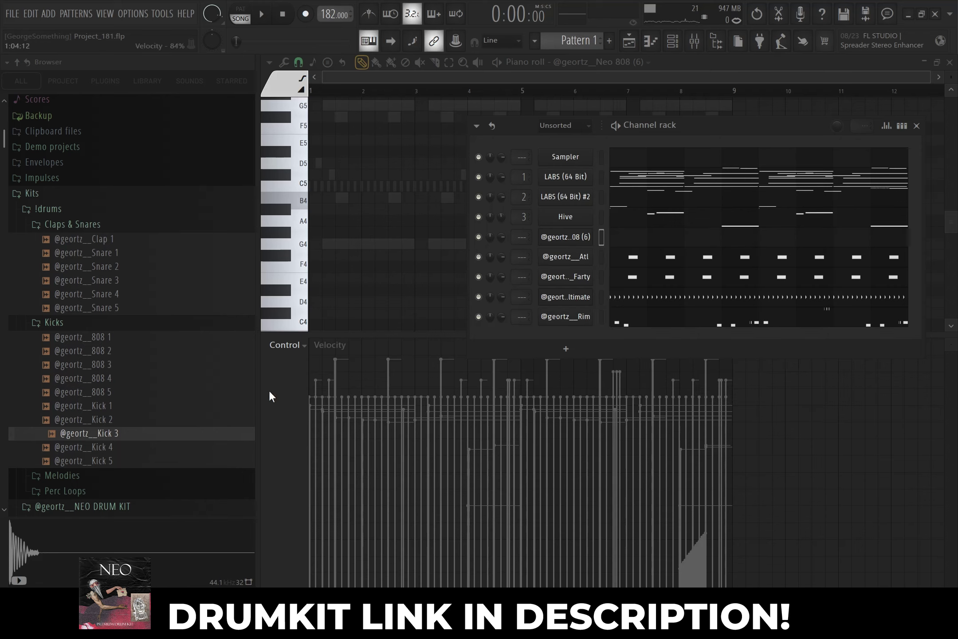
left_click(101, 422)
left_click(111, 409)
left_click(110, 436)
left_click(110, 449)
left_click(113, 461)
left_click(108, 436)
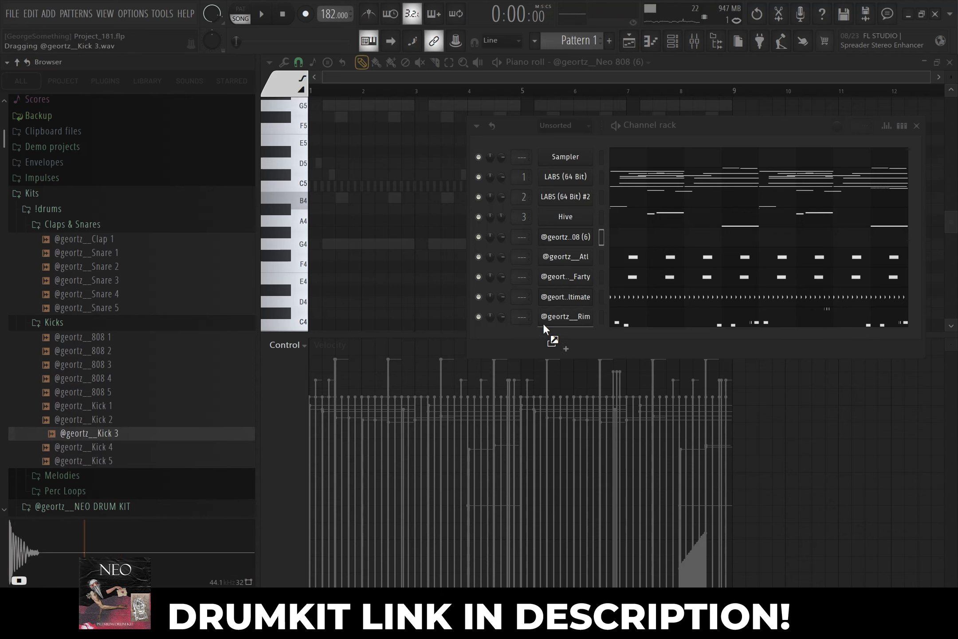
Add the Kick 3 sample as a new channel below Rim and open its piano roll
left_click_drag(536, 324, 553, 338)
right_click(592, 330)
left_click(599, 334)
Try a low kick note at the start of bar 1 on A3 and B3, and delete it
left_click_drag(314, 186, 244, 286)
key("space")
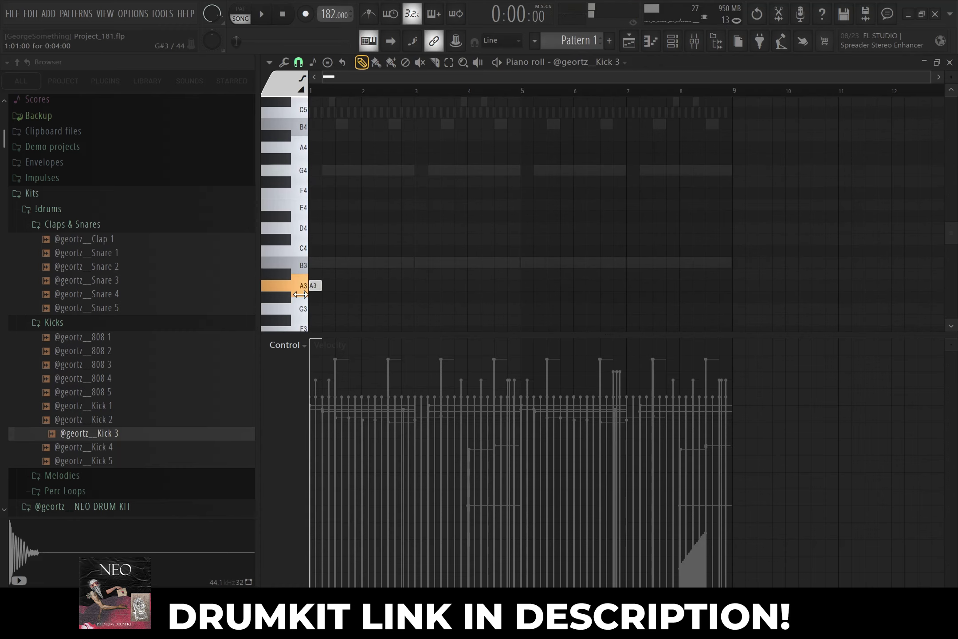
key("space")
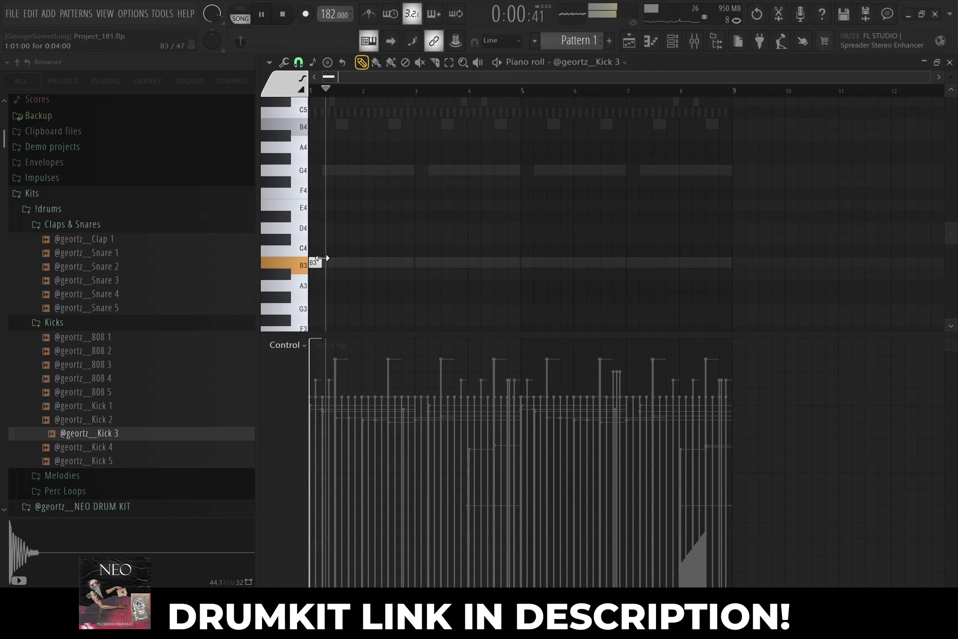
scroll(326, 260, "up", 3)
left_click_drag(402, 254, 392, 221)
key("space")
right_click(328, 232)
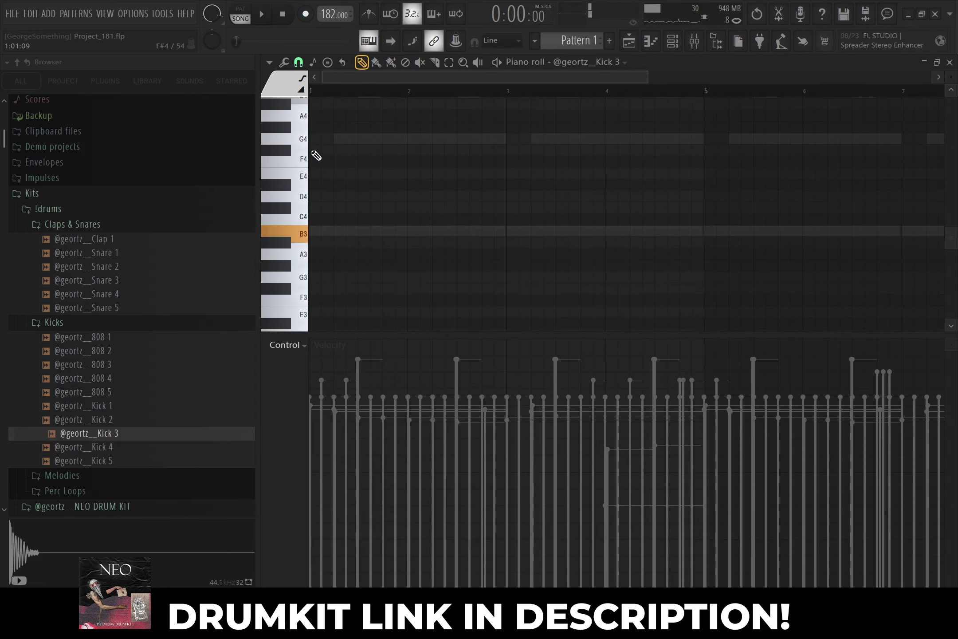
Place A#4 kick notes at the start of bar 1, at 2:05 and at the start of bar 3
scroll(317, 155, "up", 3)
key("space")
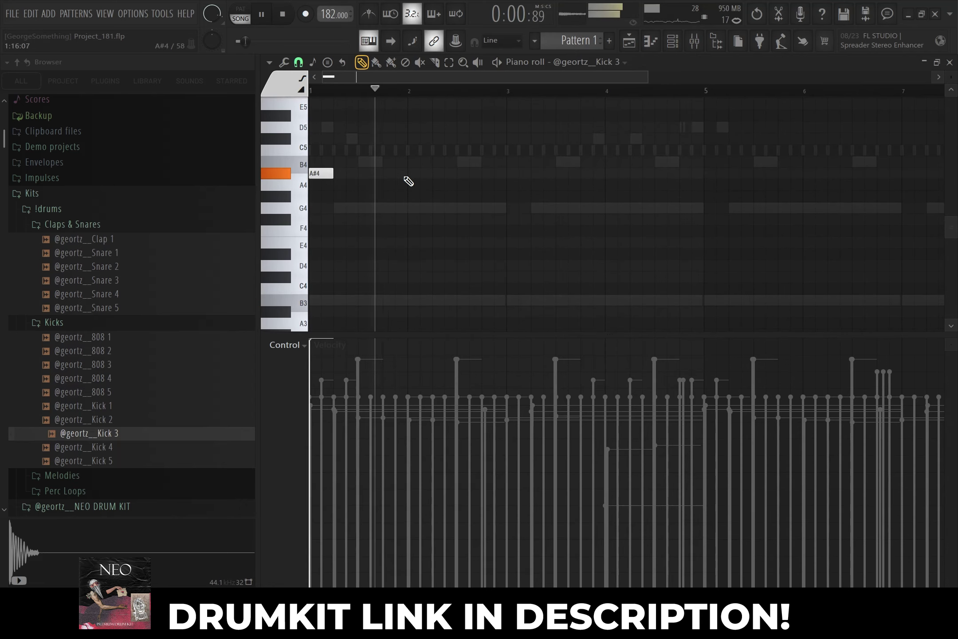
left_click(438, 174)
scroll(427, 199, "down", 2, "ctrl")
mouse_move(464, 145)
left_mouse_down()
mouse_move(314, 209)
mouse_move(459, 171)
mouse_move(422, 175)
left_mouse_up()
left_click(436, 196)
right_click(488, 174)
left_click(450, 94)
scroll(468, 111, "up", 2, "ctrl")
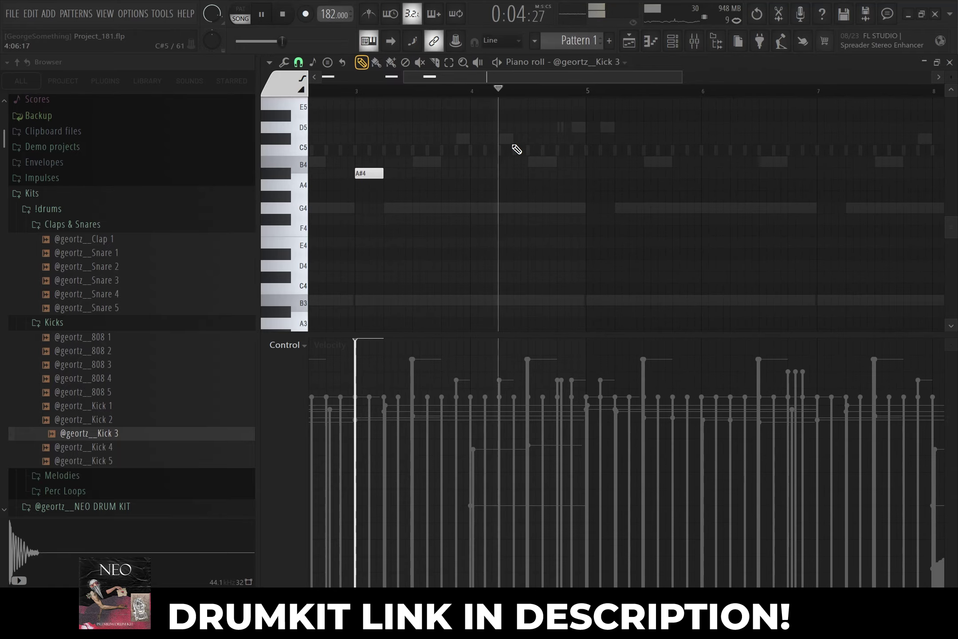
Switch to the Rim notes and move the second C#5 rim hit around bar 4 earlier to 4:03
right_click(509, 140)
key("space")
left_click_drag(507, 138, 491, 140)
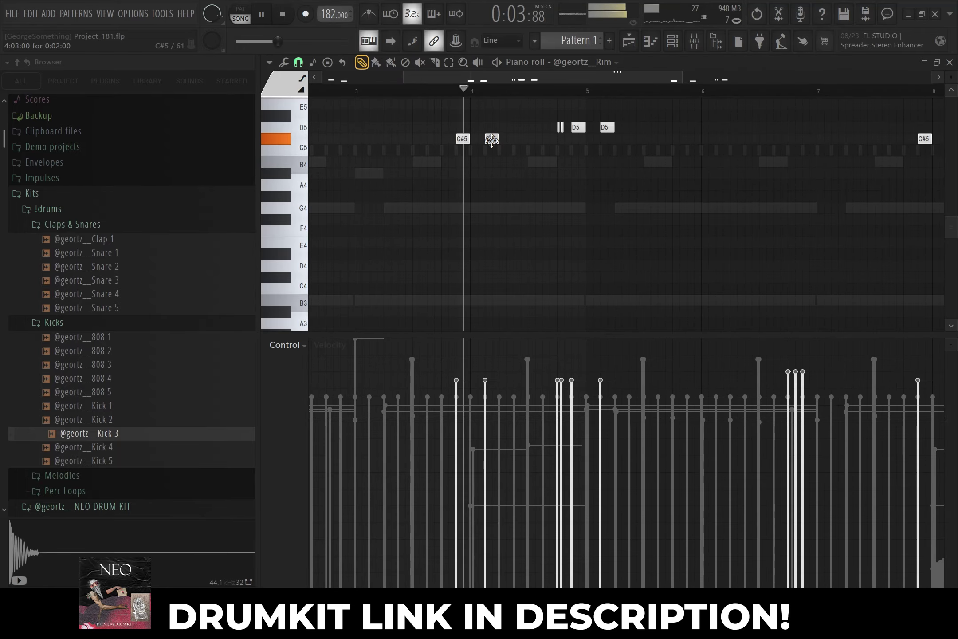
scroll(468, 187, "down", 2)
key("space")
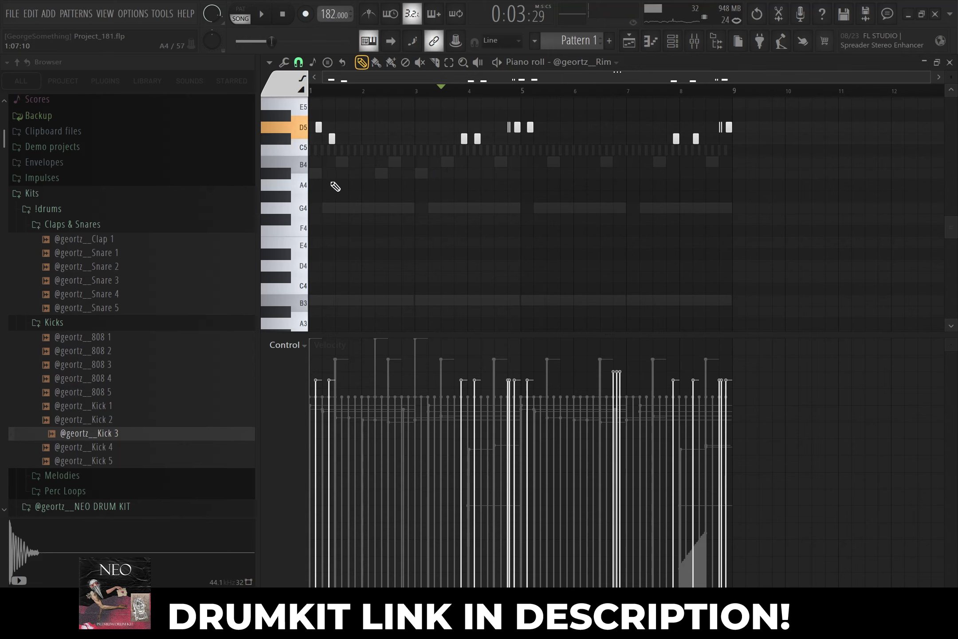
Return to the Kick 3 notes and add A#4 kicks at 4:05 and 4:11, the latter two steps long
right_click(318, 178)
key("space")
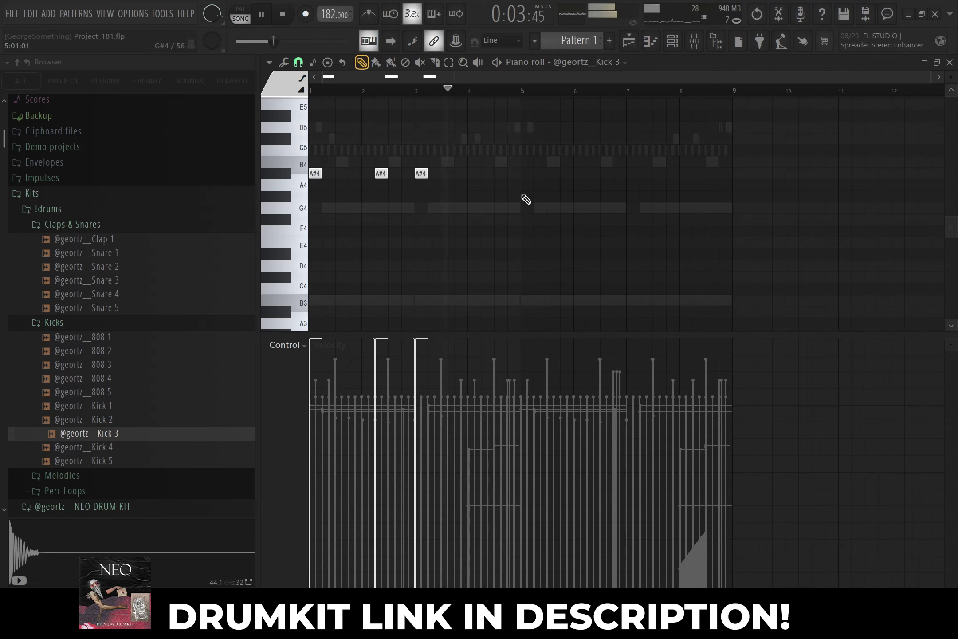
left_click(482, 174)
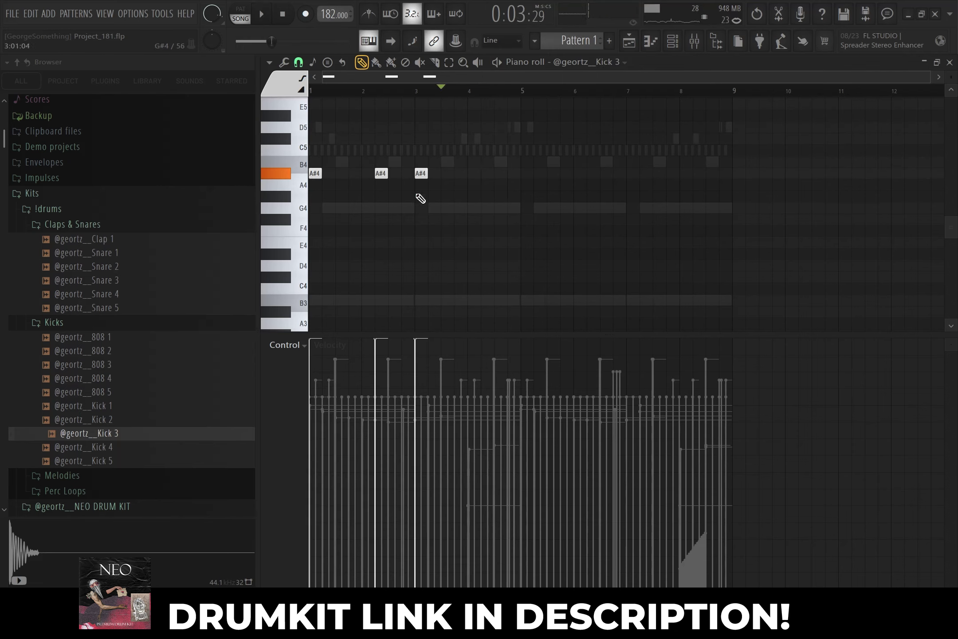
left_click_drag(527, 174, 487, 173)
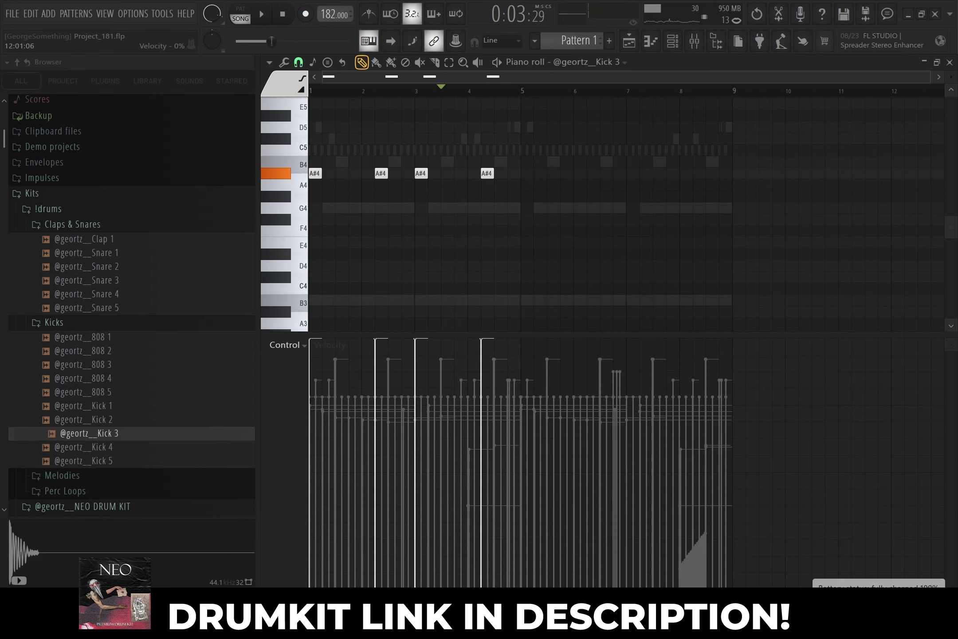
scroll(506, 182, "up", 3)
left_click(505, 207)
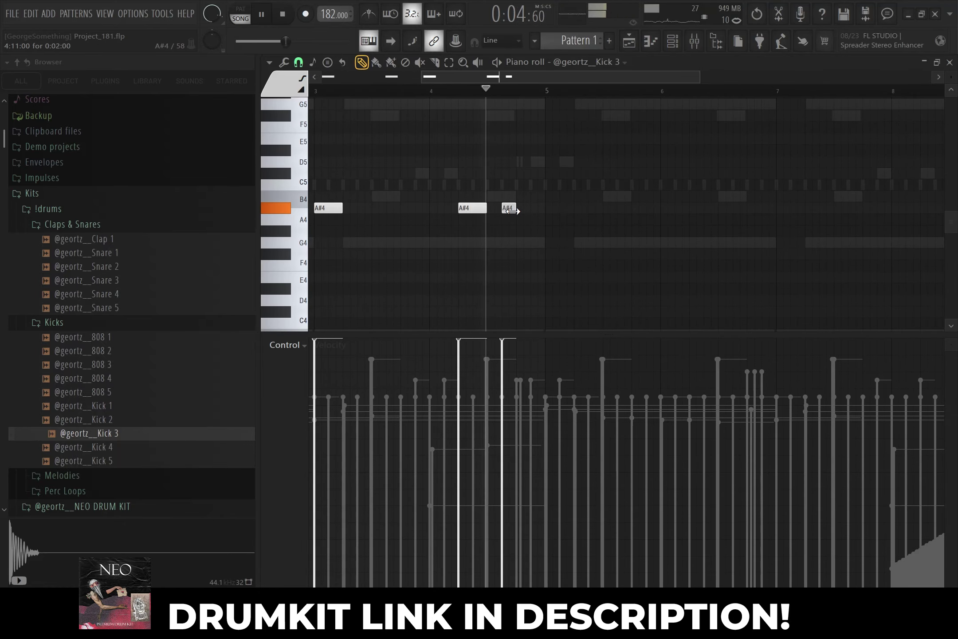
scroll(509, 226, "down", 3)
scroll(501, 253, "down", 1)
Copy the kick notes of bars 1 to 4 into bars 5 to 8
key("space")
left_click_drag(570, 172, 350, 196)
left_click_drag(665, 137, 215, 230)
left_click_drag(315, 185, 531, 188)
key("space")
left_click(747, 248, "ctrl")
Add three D5 kick notes at 8:13:00, 8:13:14 and 8:15:00, matching the rim hits at the end of bar 8
scroll(737, 222, "up", 4)
left_click(673, 137)
scroll(674, 137, "up", 2)
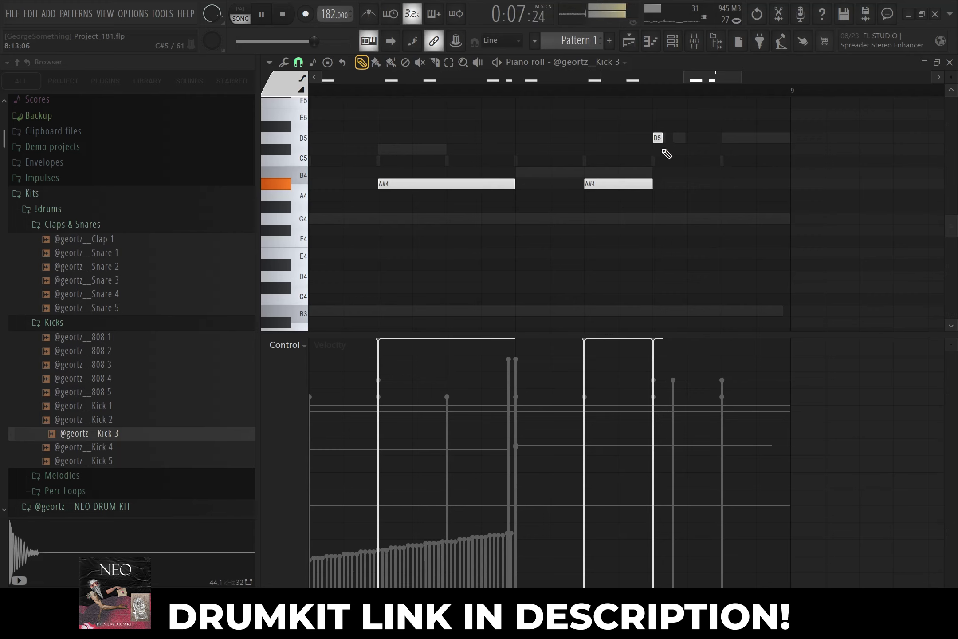
left_click_drag(689, 139, 675, 138)
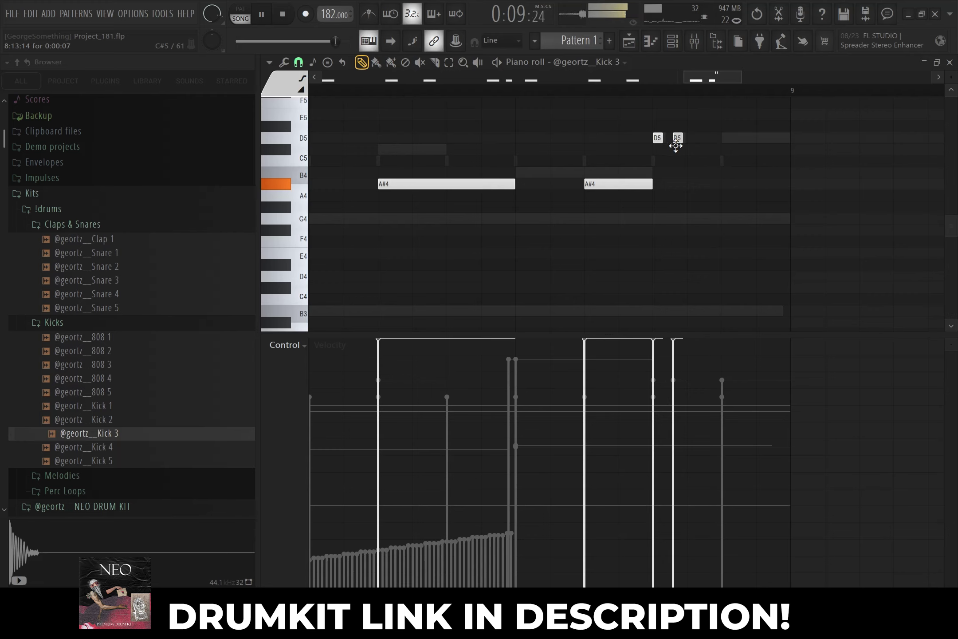
left_click(727, 137)
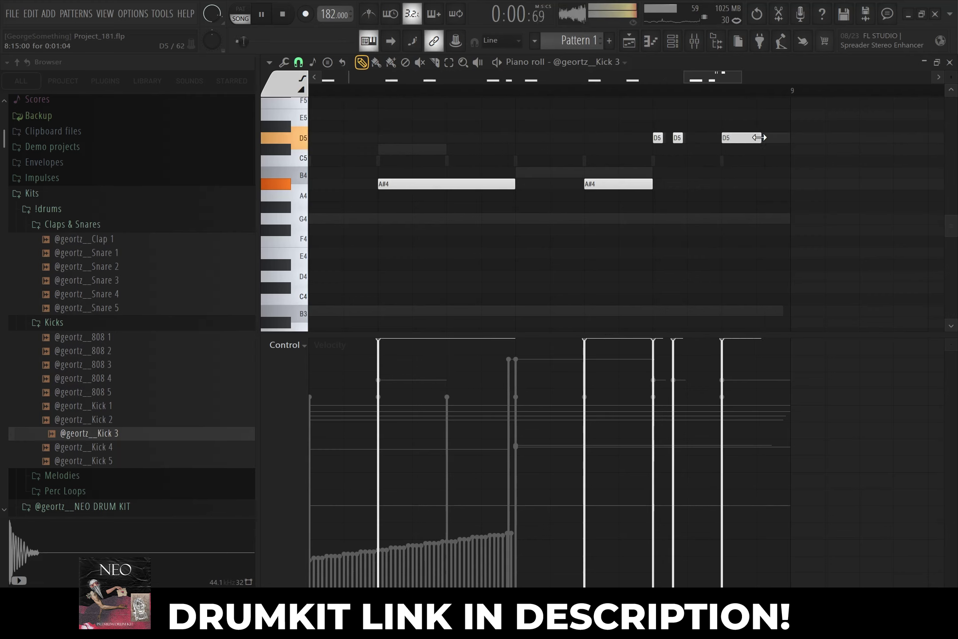
scroll(647, 105, "down", 3)
Select the three D5 kick notes at the end of bar 8 and lower them to A#4
left_click_drag(750, 133, 590, 156)
key("Down")
key("Down")
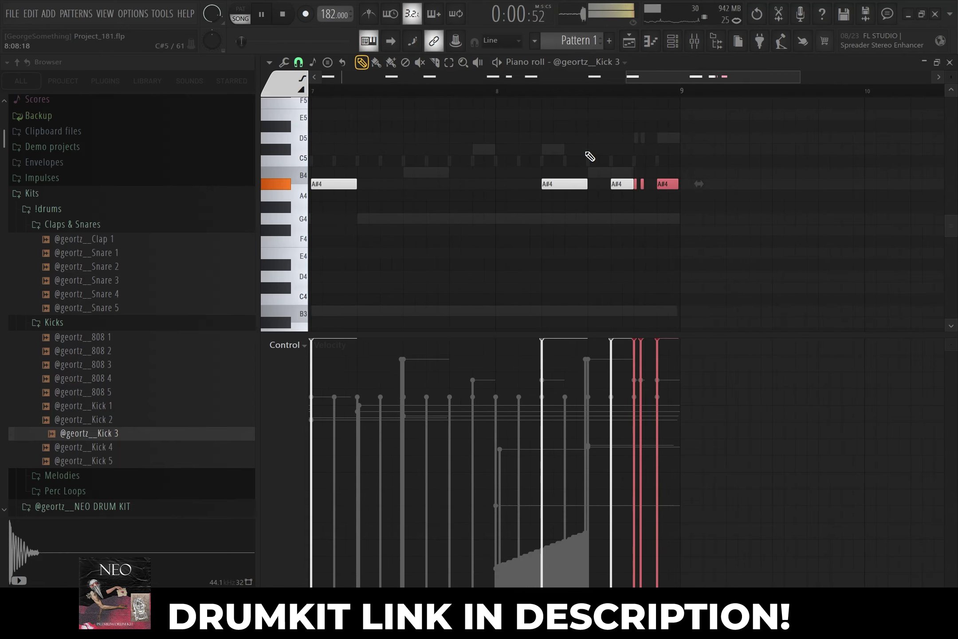
right_click(590, 151)
scroll(587, 146, "down", 3)
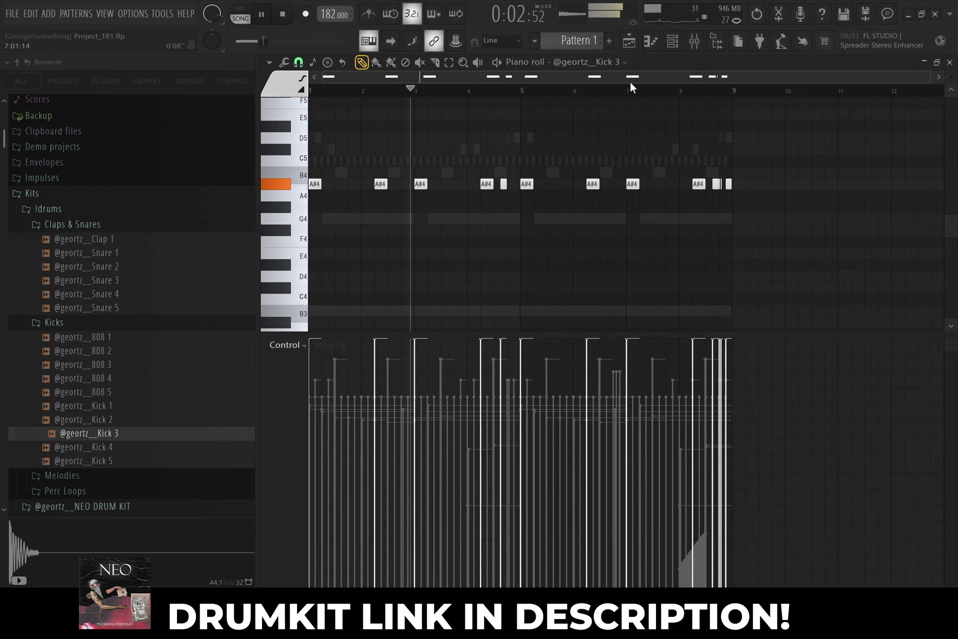
Add a quick fade-out to the Kick 3 sample in its sampler settings and stop playback
left_click(673, 41)
left_click(565, 337)
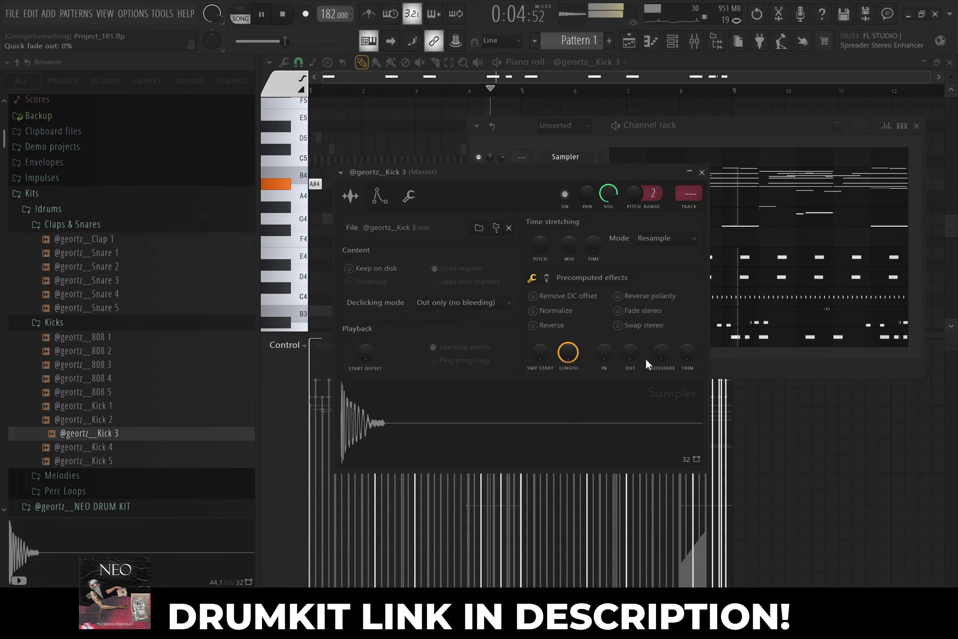
scroll(631, 351, "up", 4)
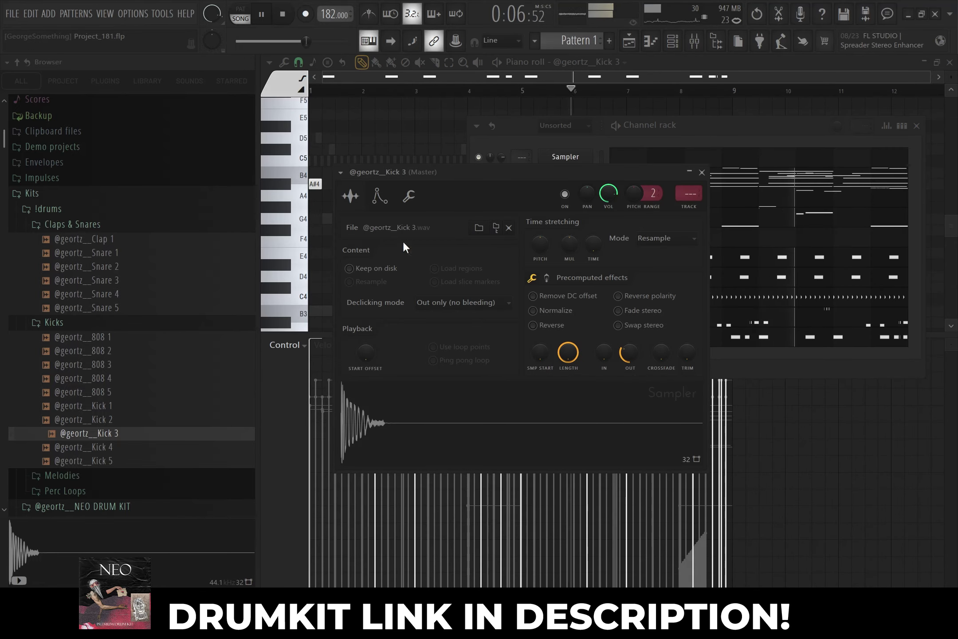
right_click(391, 132)
key("space")
Replace the Neo 808 (6) sample with 808 3 from the Kicks folder and open the channel's piano roll
left_click_drag(91, 259, 575, 236)
right_click(585, 245)
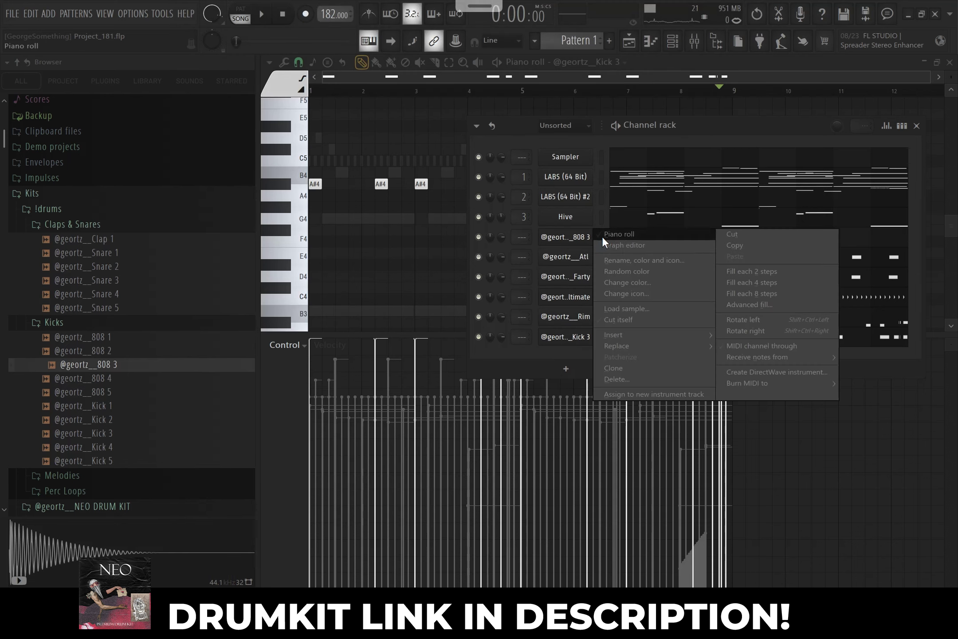
left_click(598, 238)
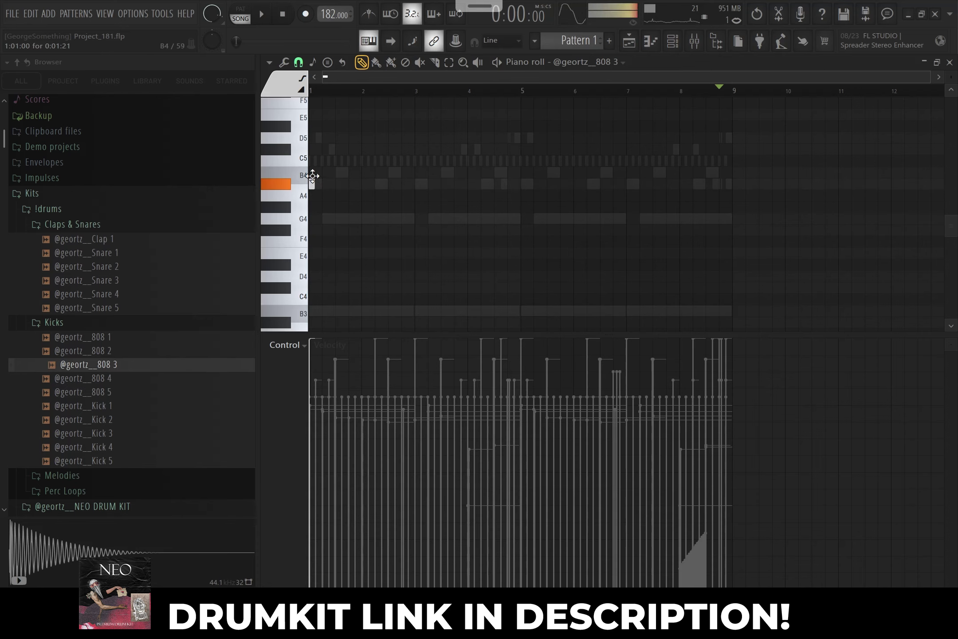
Draw a B4 note filling bar 1 and another from 2:05 to the start of bar 3 for 808 3
left_click_drag(312, 173, 363, 175)
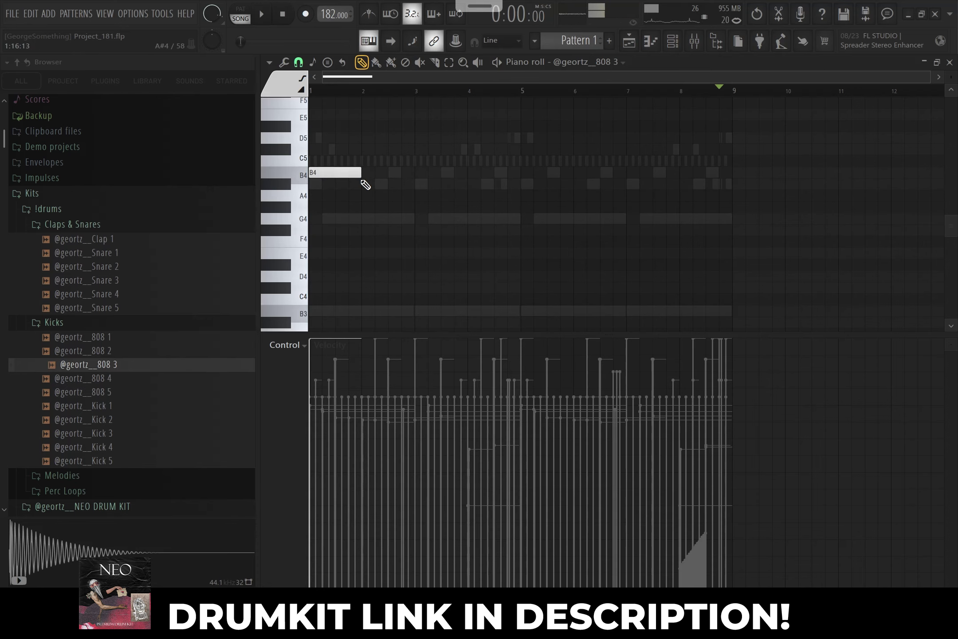
key("space")
scroll(361, 184, "up", 3)
scroll(361, 184, "down", 4)
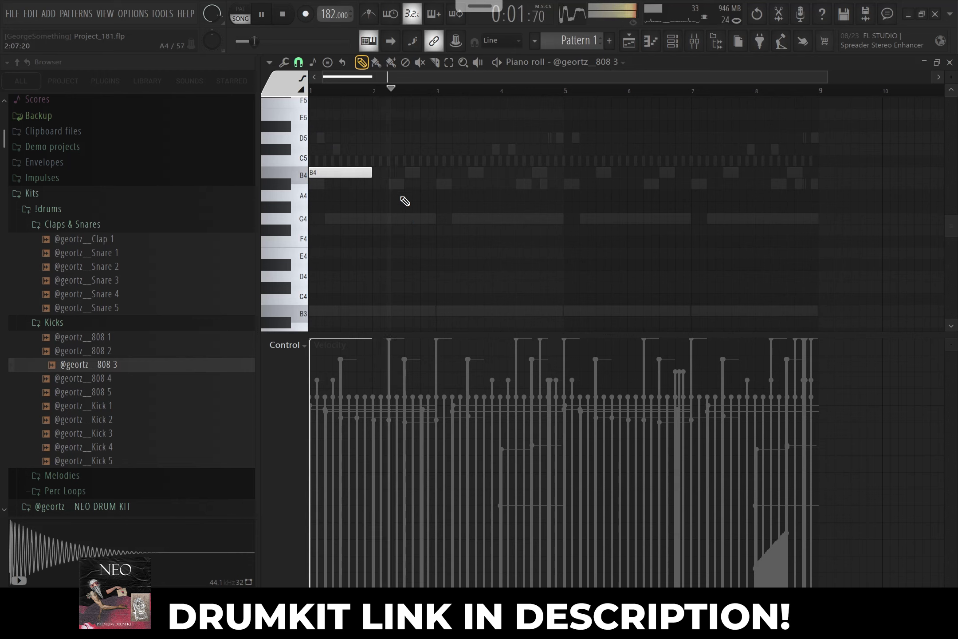
left_click(391, 176)
left_click_drag(435, 157, 436, 179)
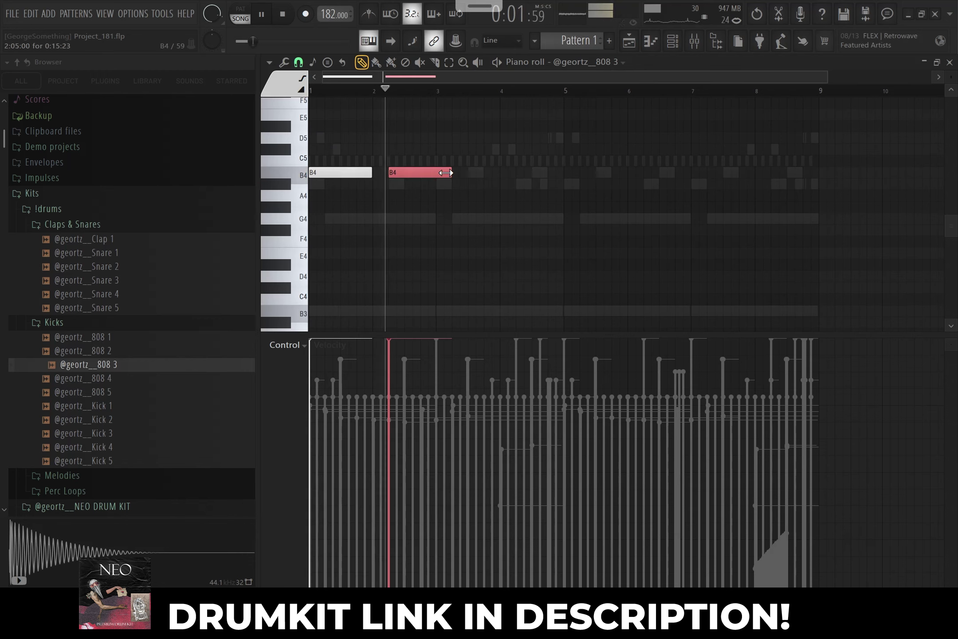
left_click_drag(443, 145, 444, 192)
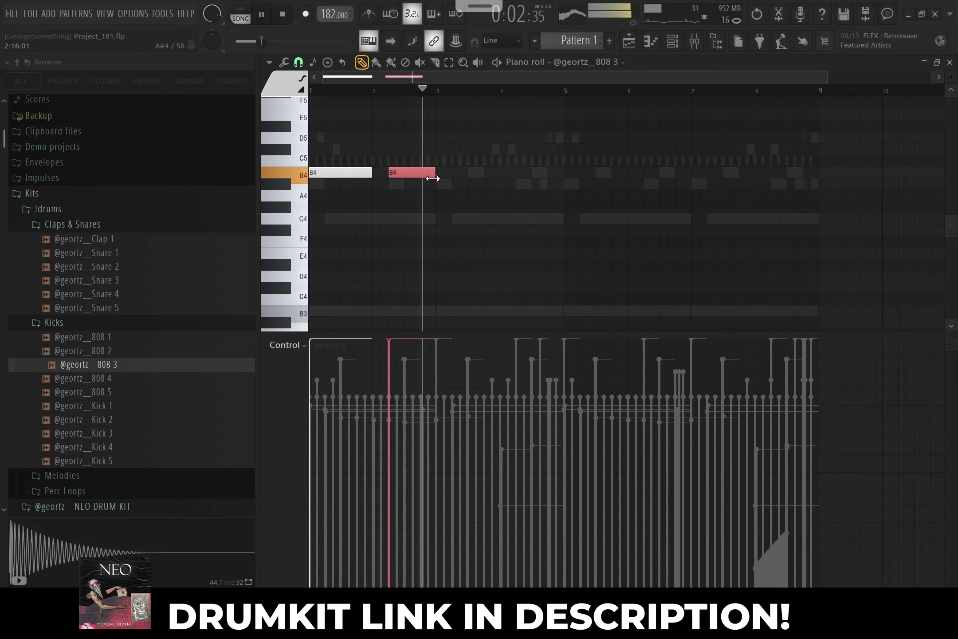
Shorten the second B4 note to end at 2:15 and add a short B4 note from there to bar 3
scroll(439, 191, "up", 3)
key("space")
scroll(438, 191, "up", 2)
scroll(512, 217, "up", 4)
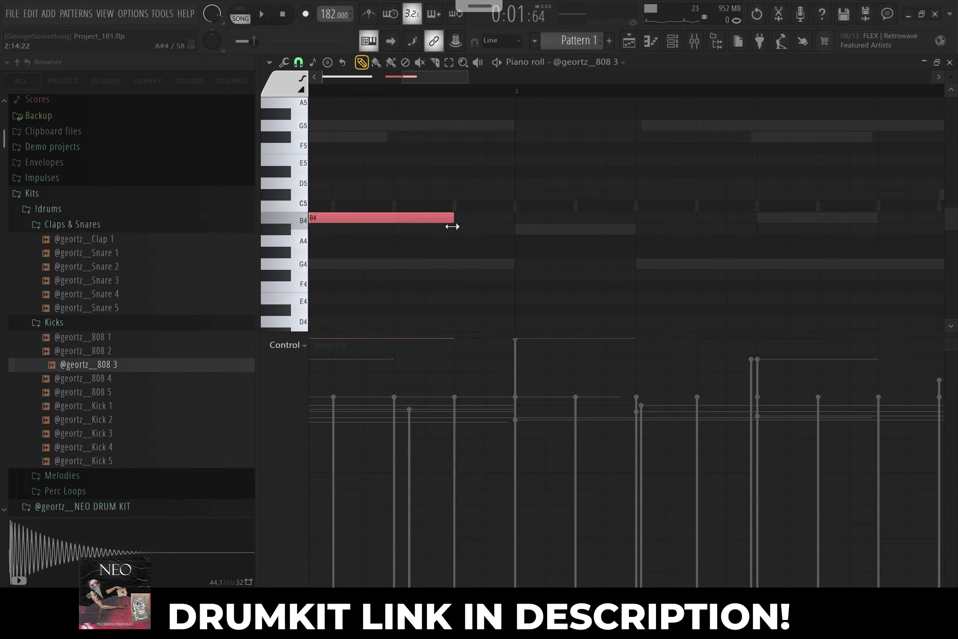
left_click(456, 225)
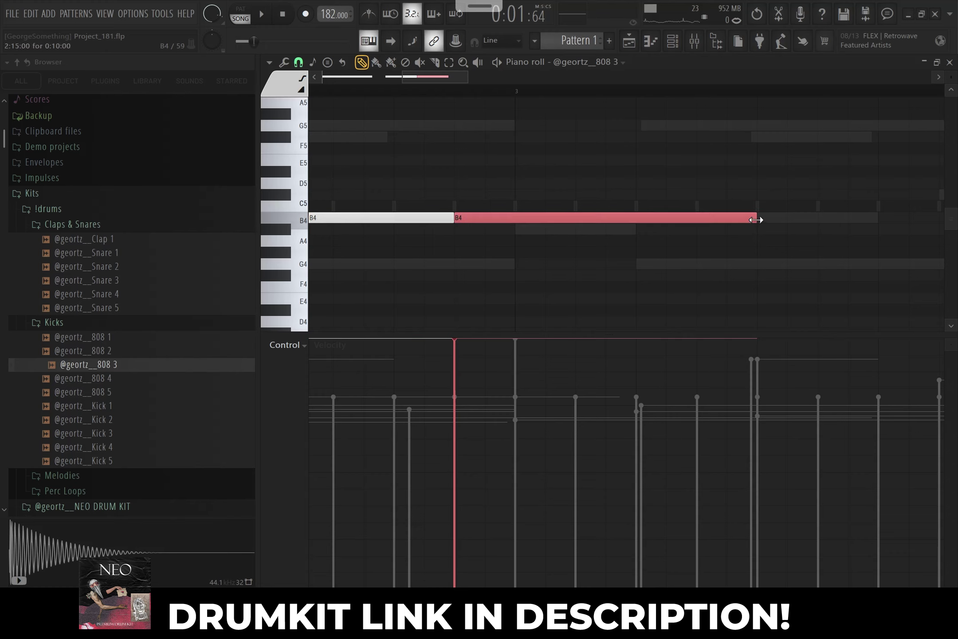
left_click_drag(756, 219, 550, 250)
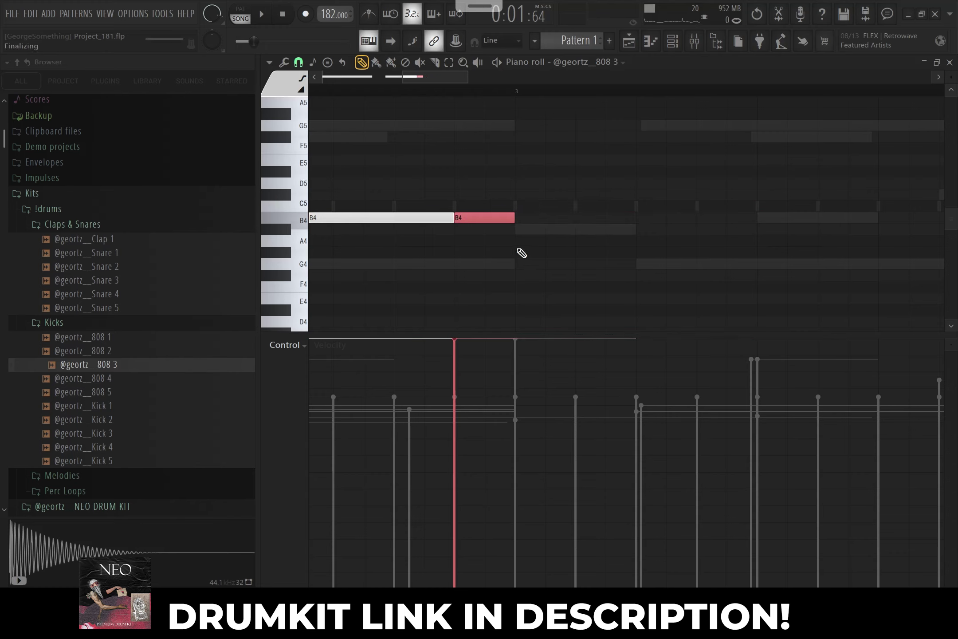